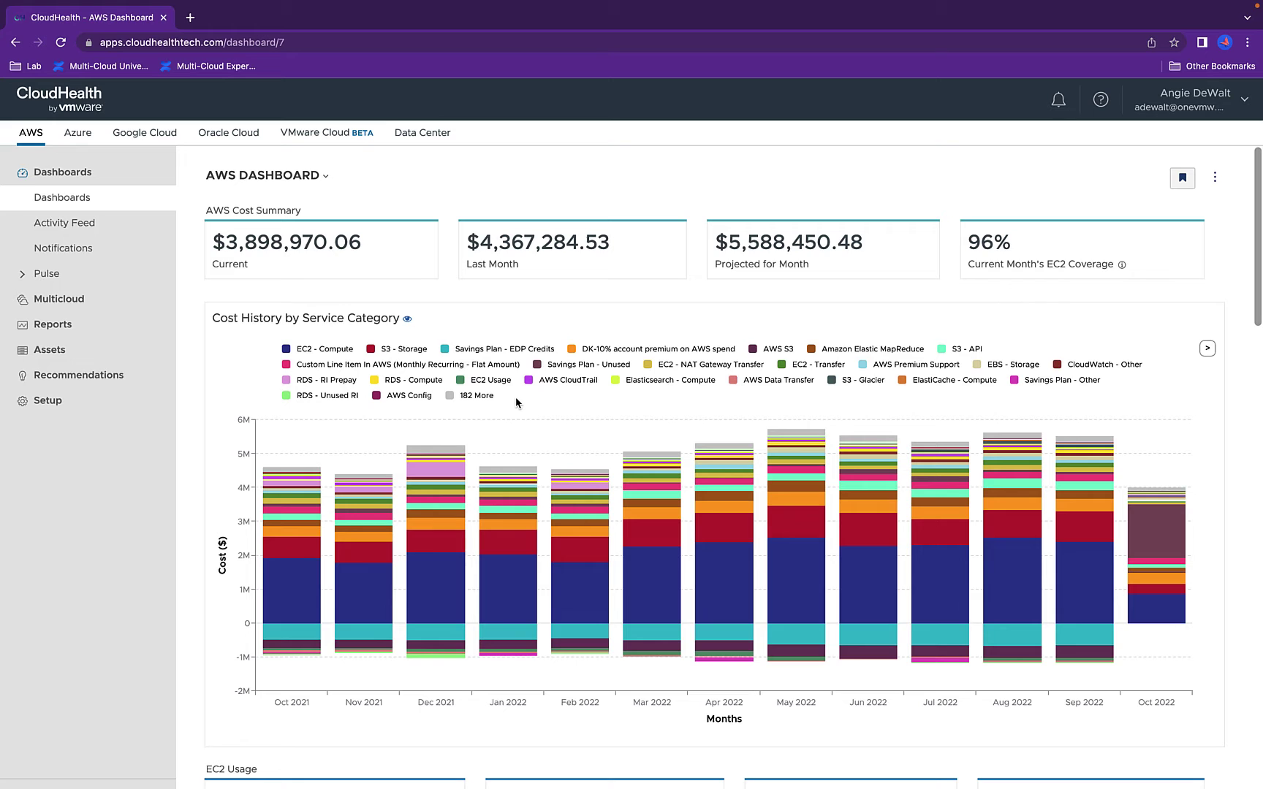
scroll(516, 402, down, 2)
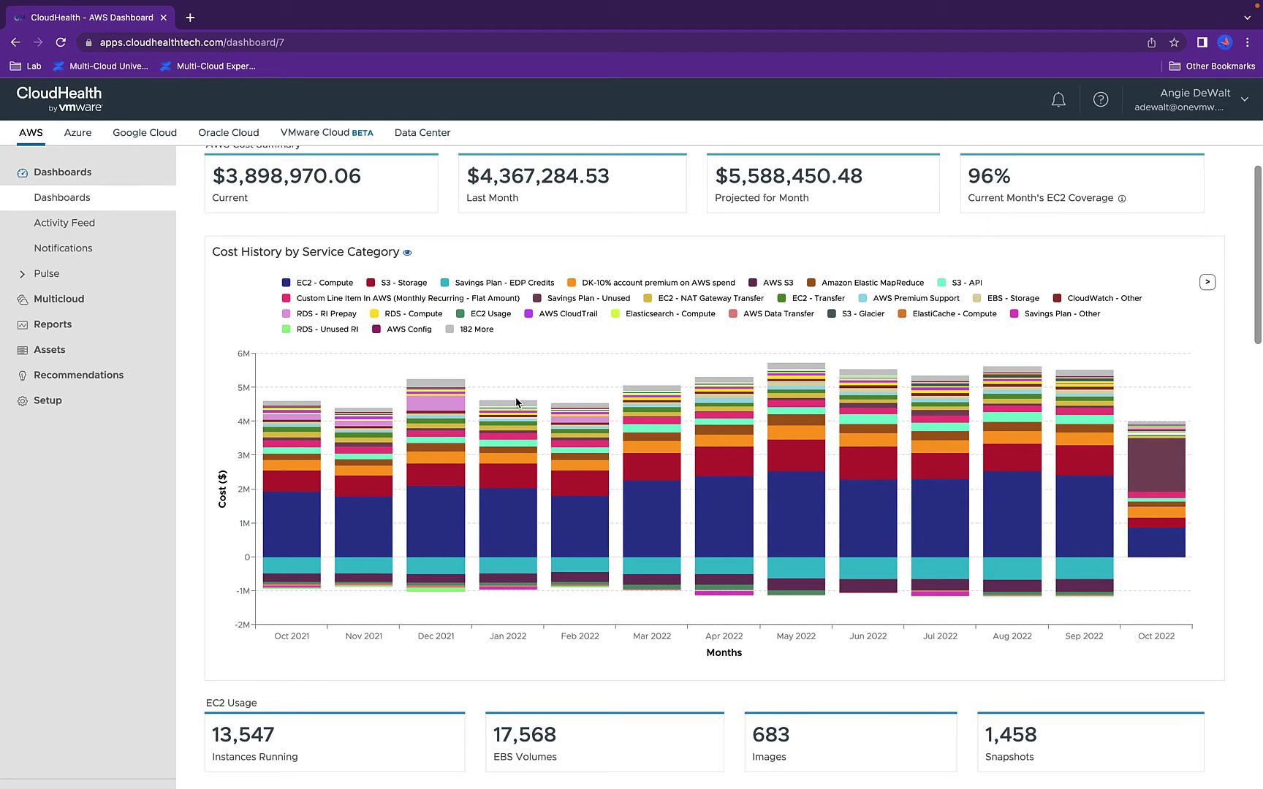
scroll(516, 402, down, 1)
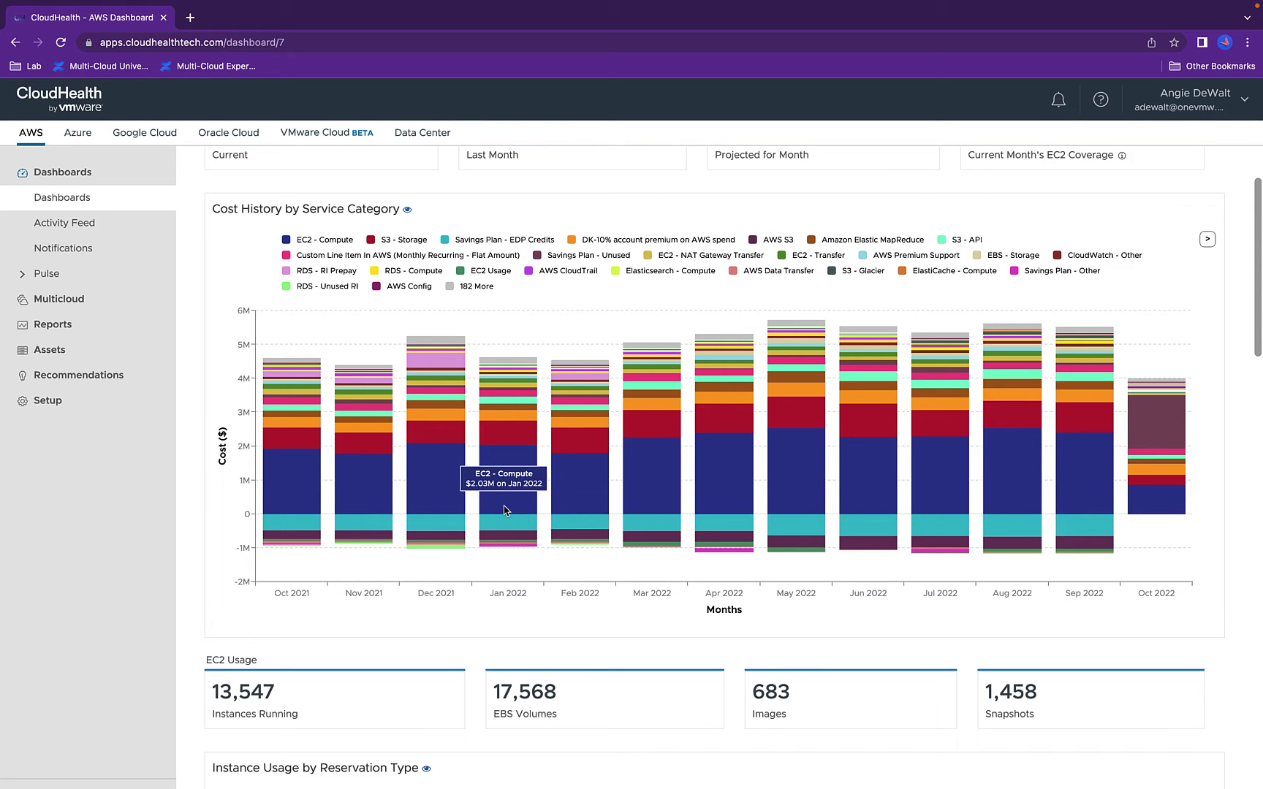
scroll(503, 511, down, 2)
scroll(423, 351, up, 5)
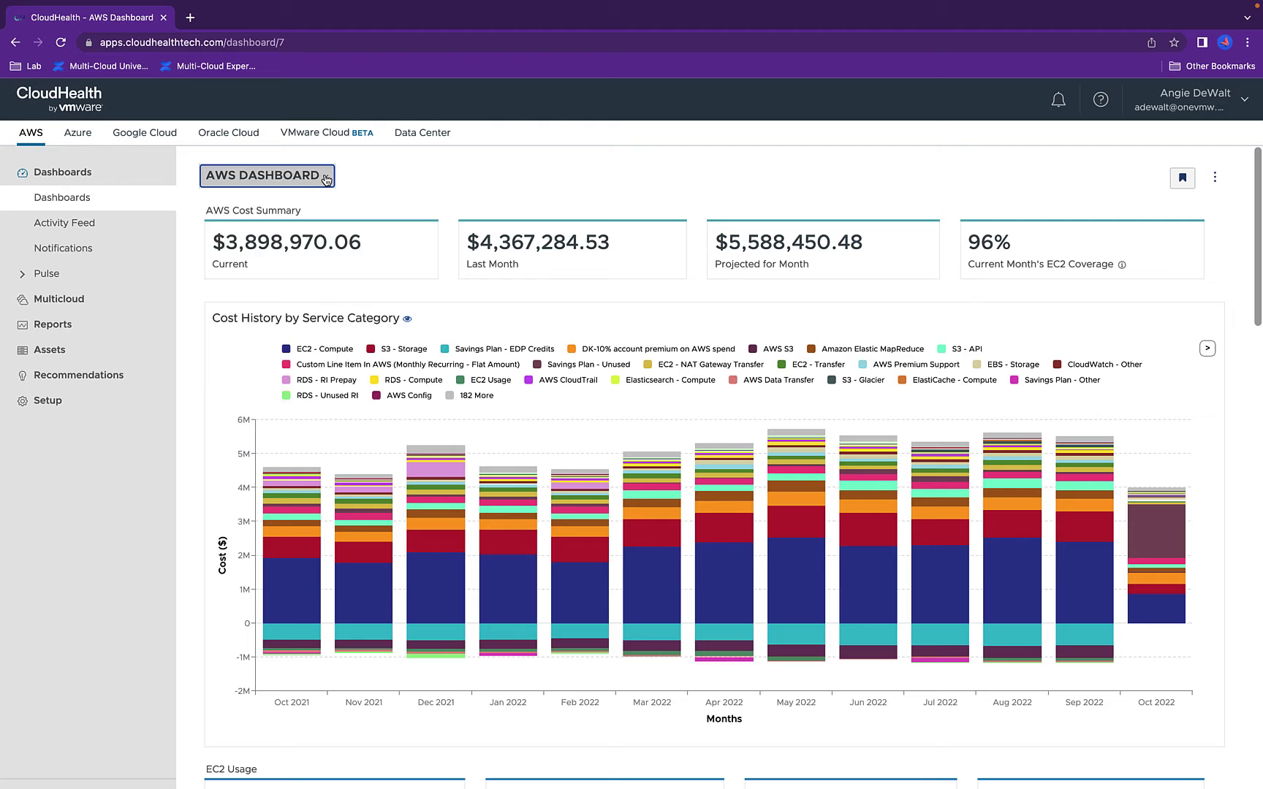
click(322, 177)
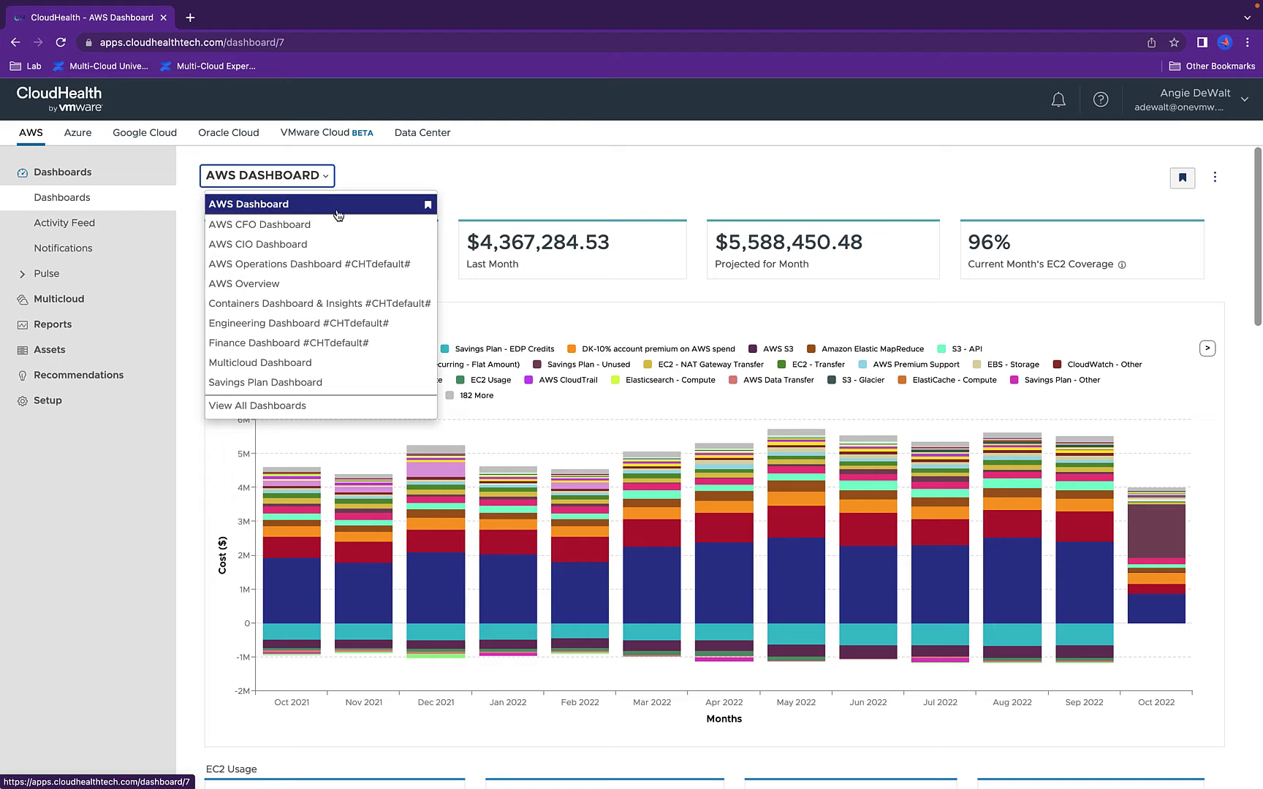
click(515, 303)
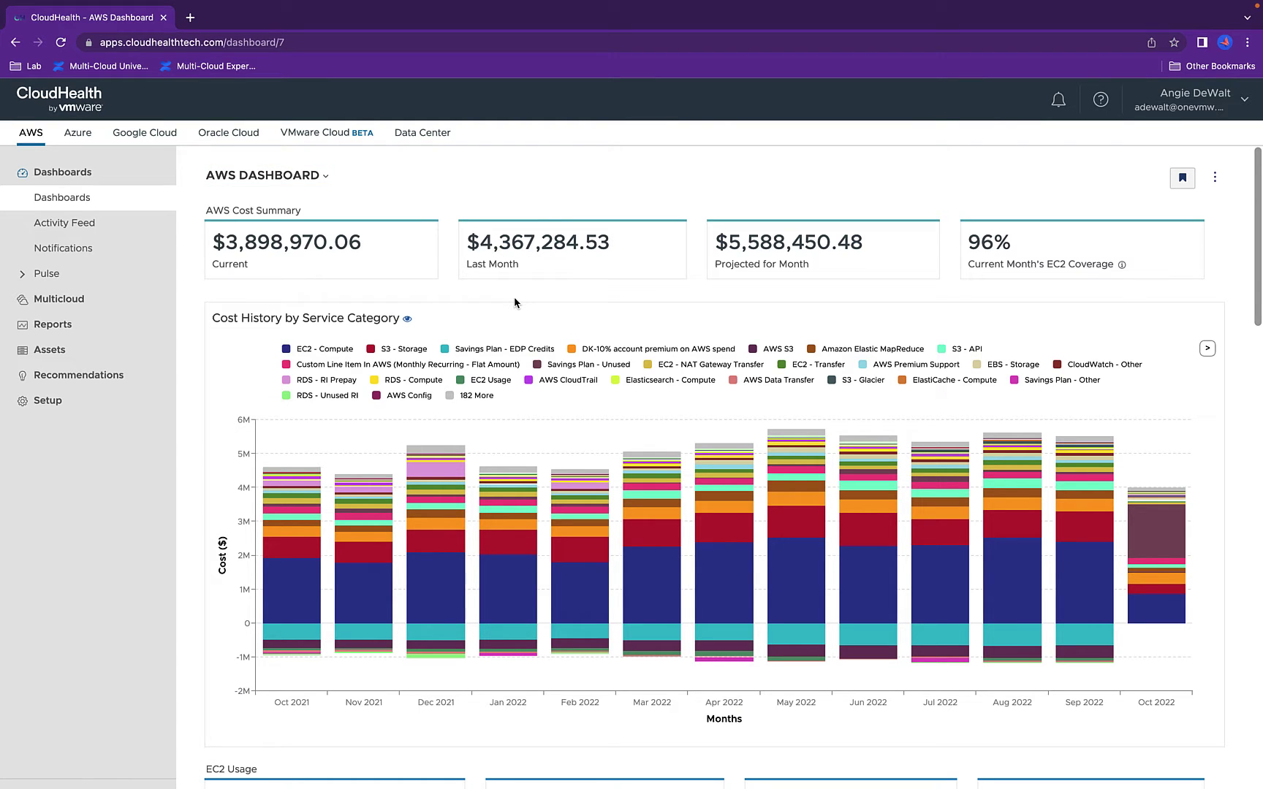
scroll(515, 302, down, 1)
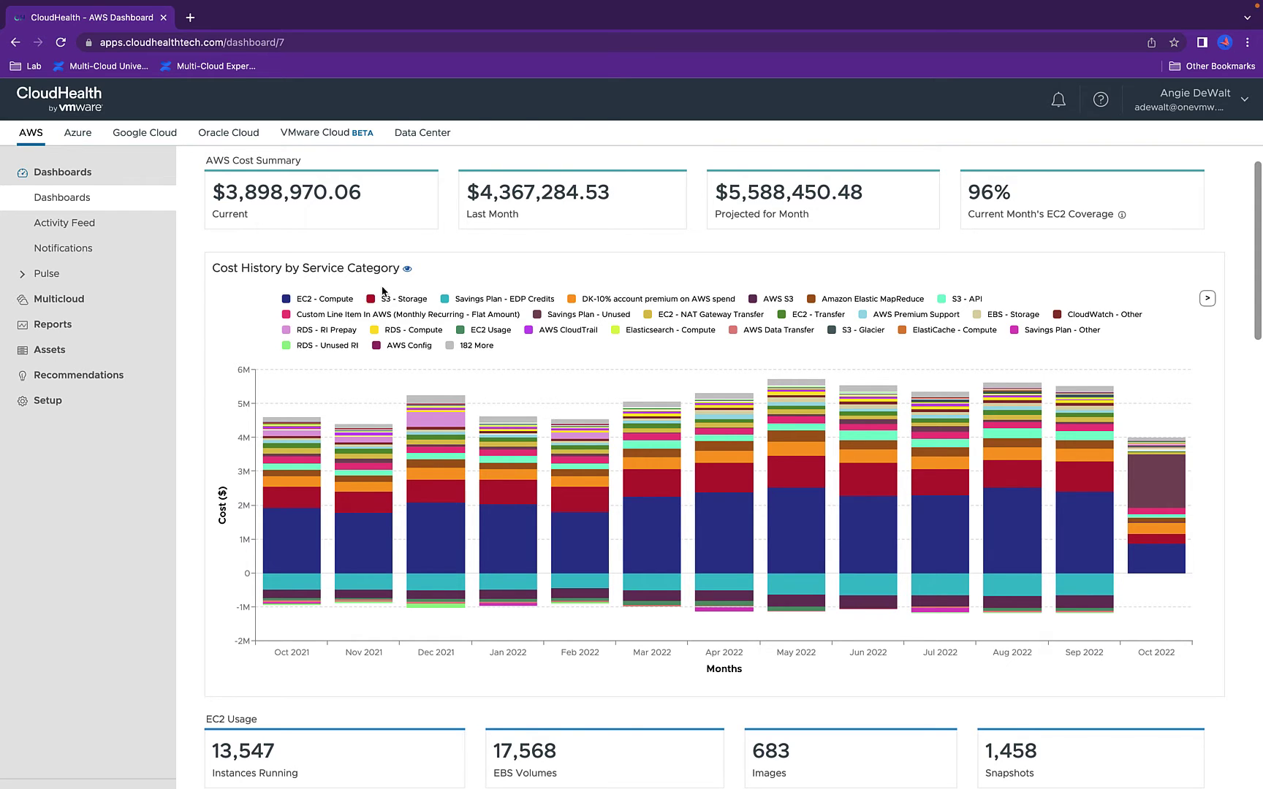
Open the full Cost History by Service Category report and scroll down to its Data View.
click(409, 271)
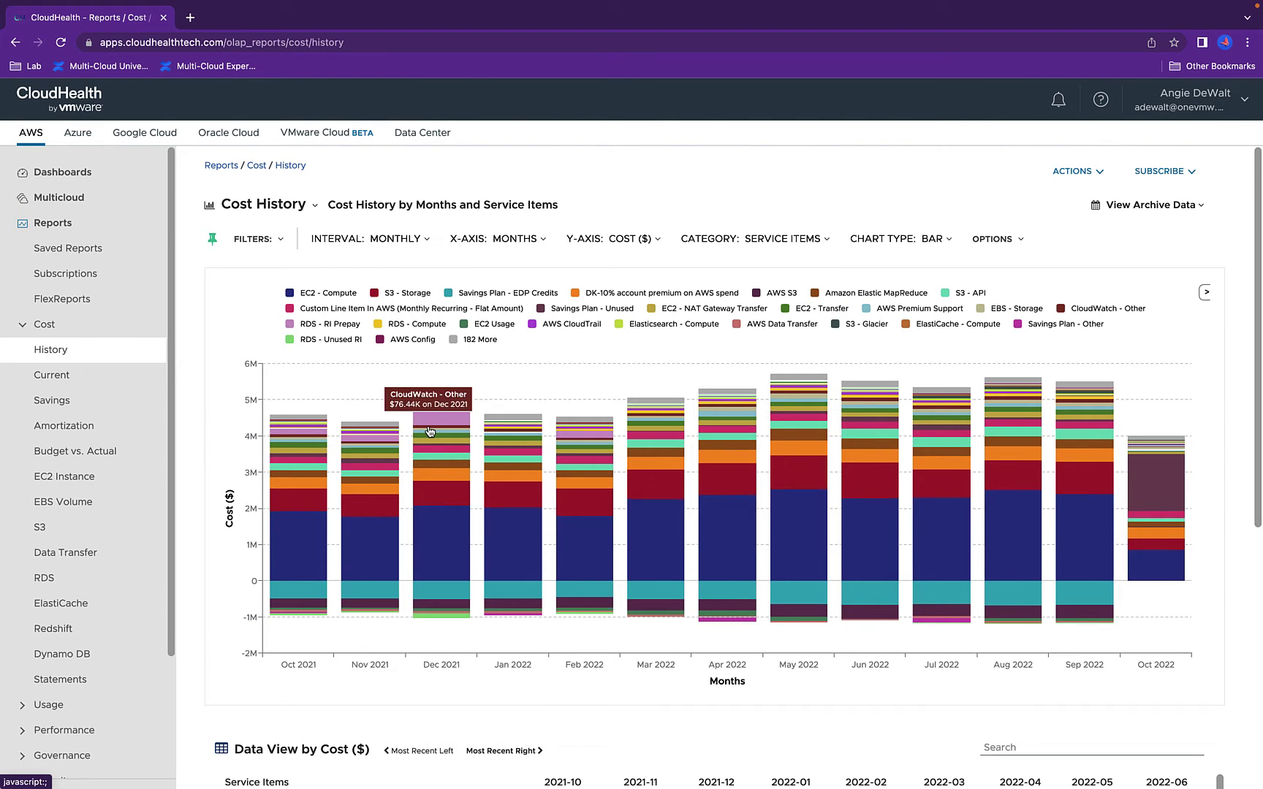
scroll(299, 604, down, 2)
scroll(299, 604, down, 2)
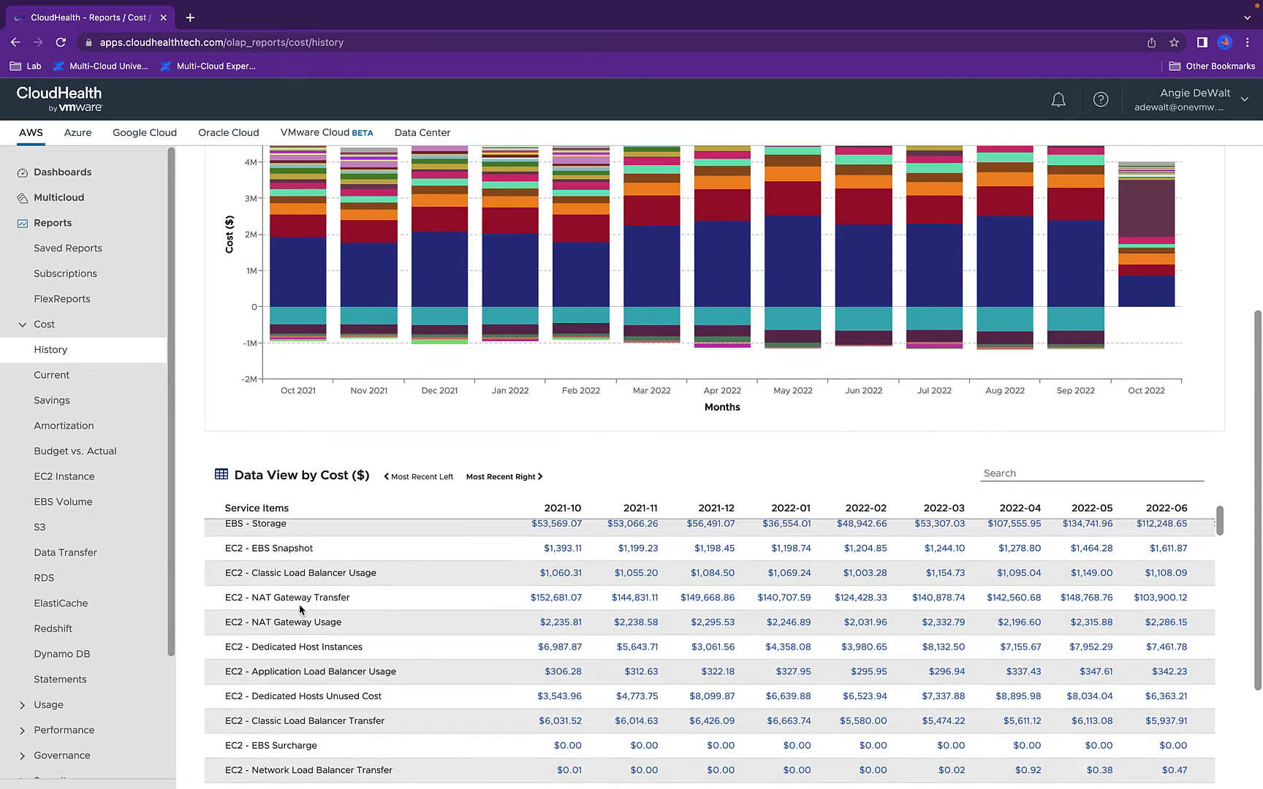
scroll(398, 488, down, 1)
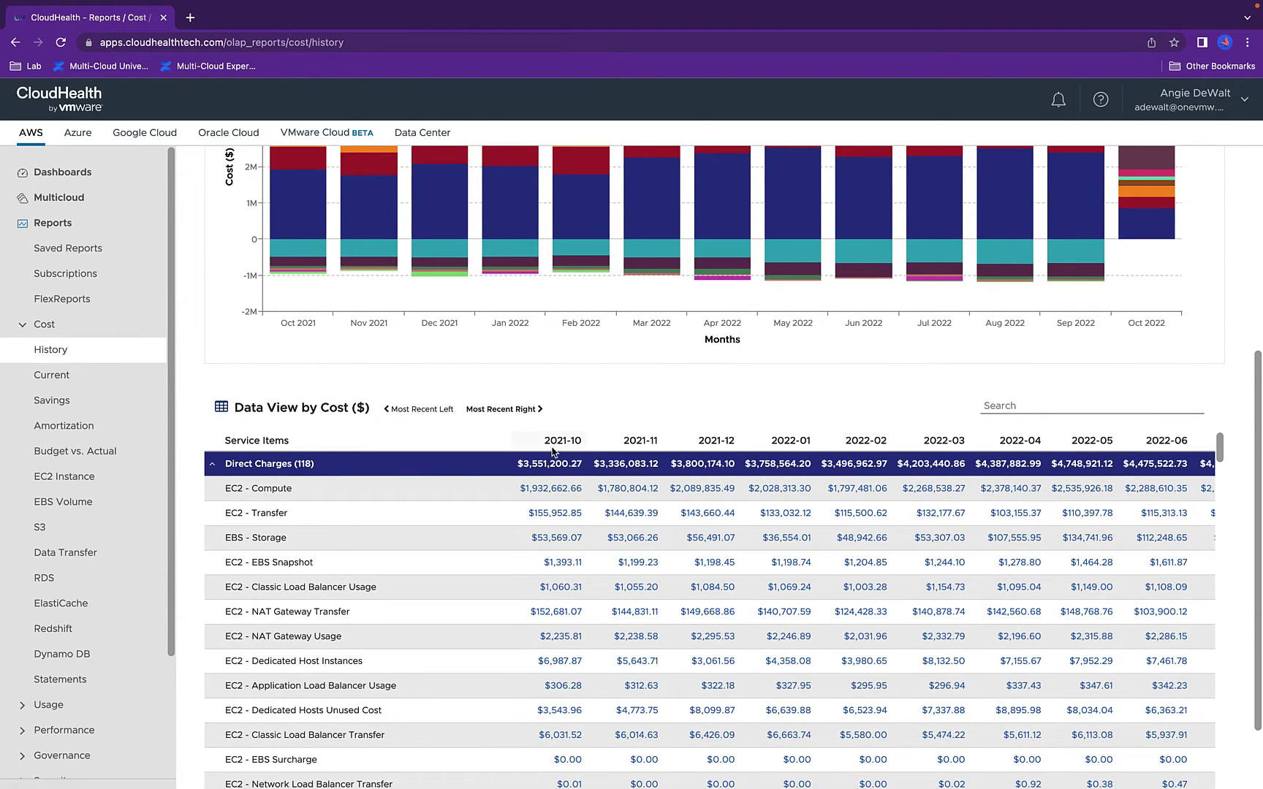
Order the Data View by Cost table with the most recent month, 2022-10, on the left.
click(422, 410)
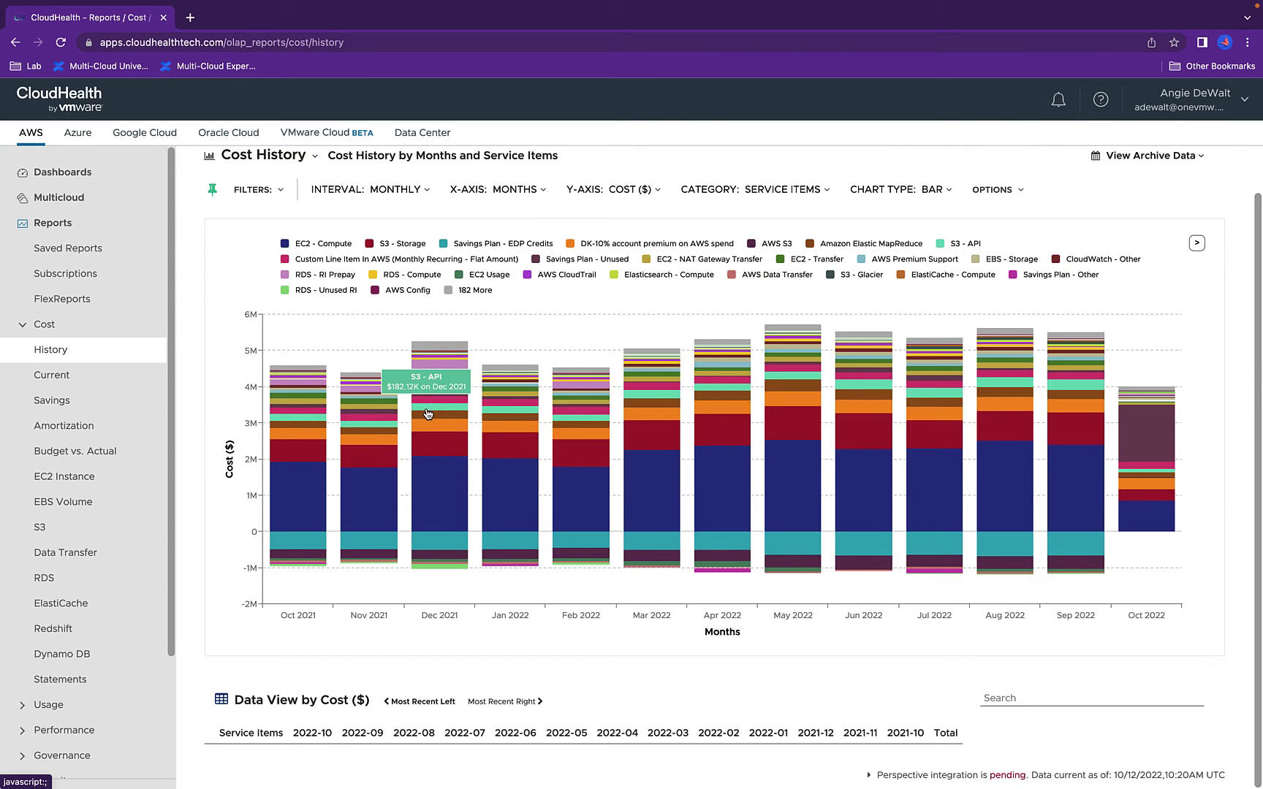
scroll(608, 425, down, 2)
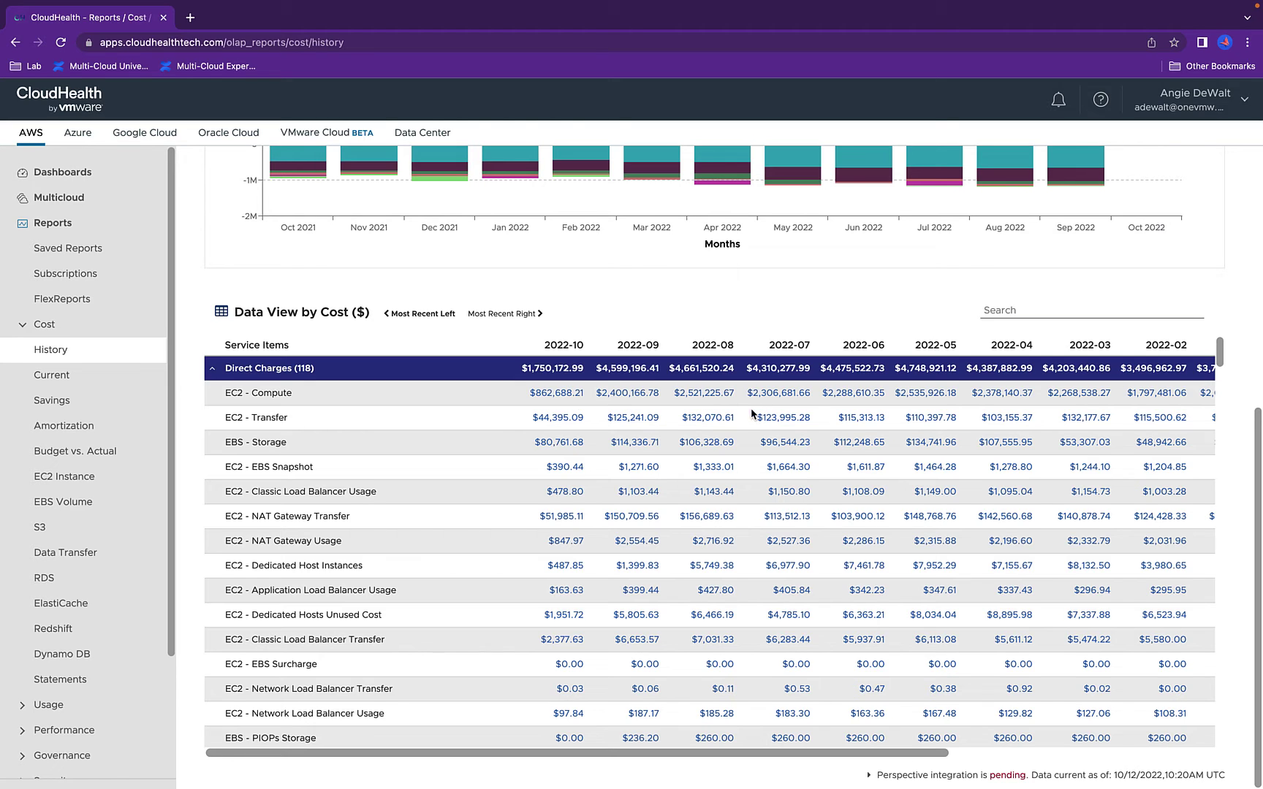
scroll(688, 545, down, 1)
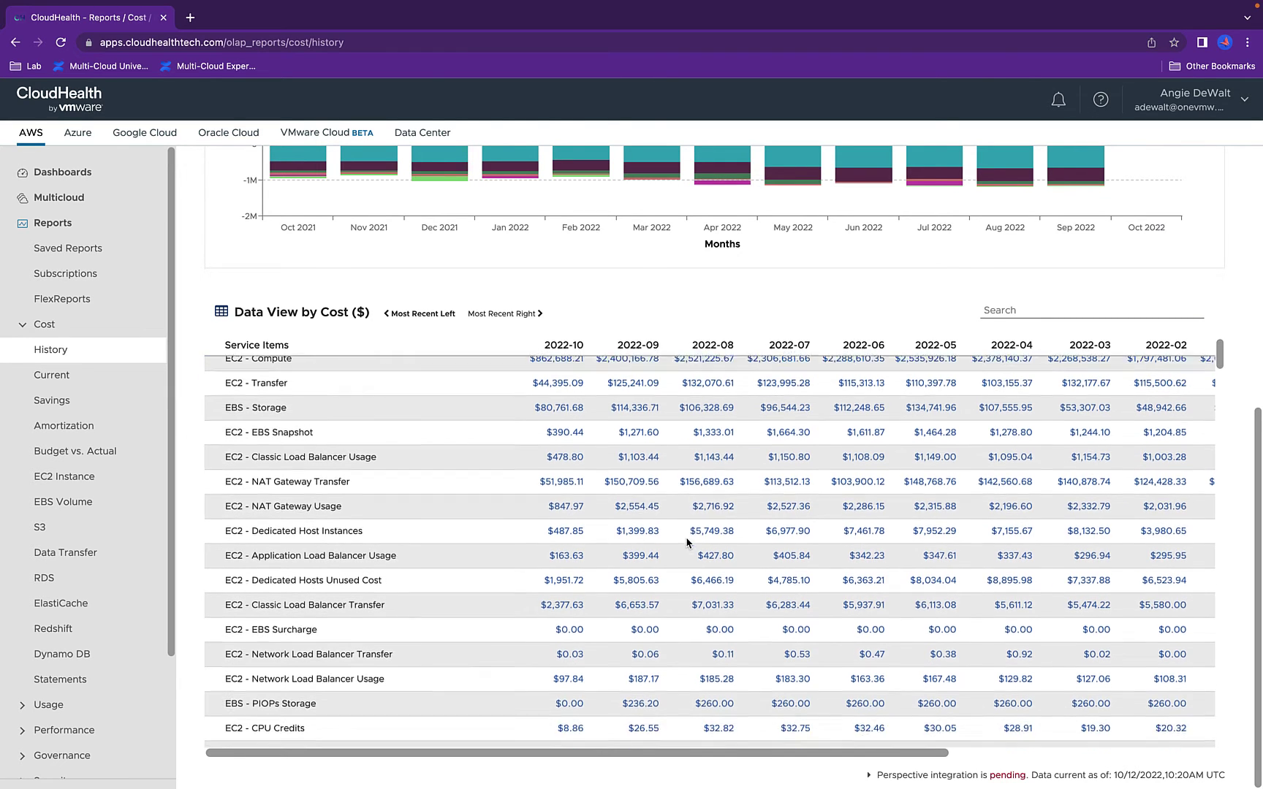
scroll(688, 541, up, 1)
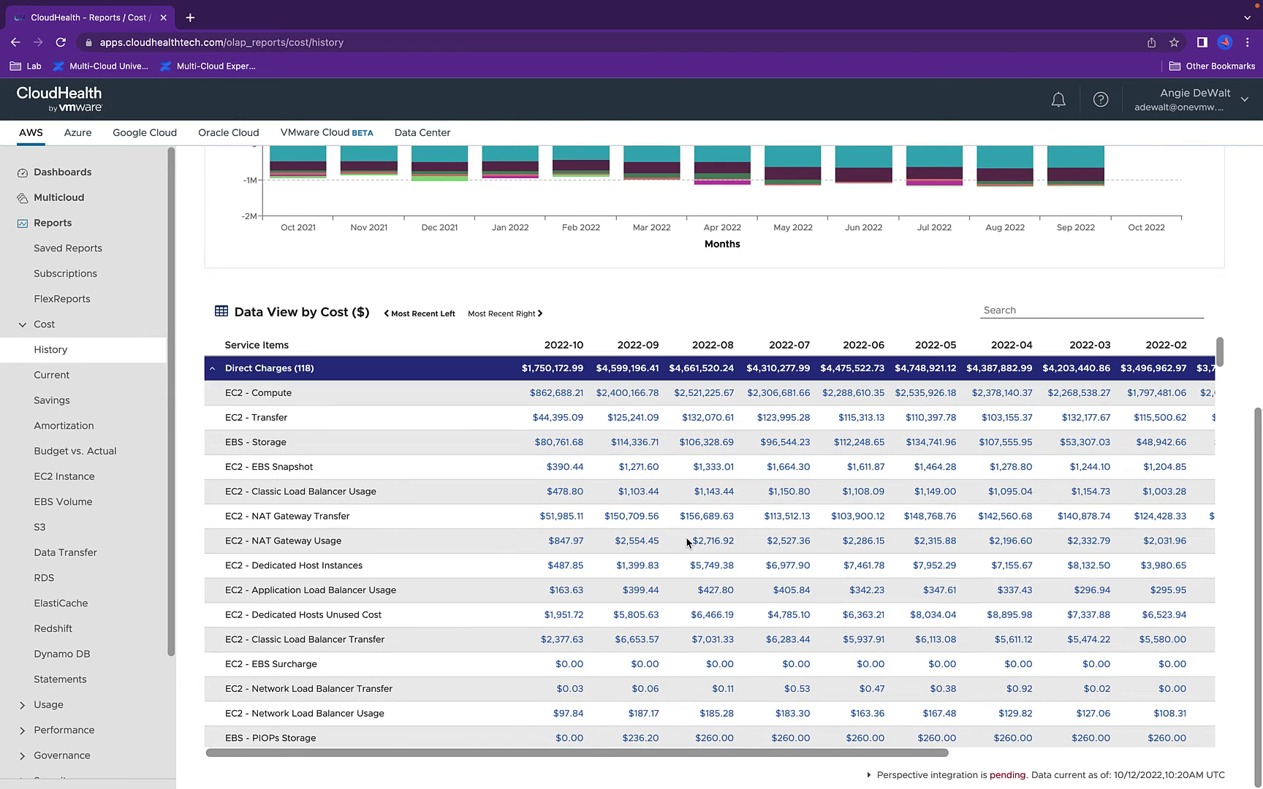
Show the Statement Detail line items for 2022-10 EC2 - Compute, then expand Dashboards and Pulse in the sidebar.
click(545, 393)
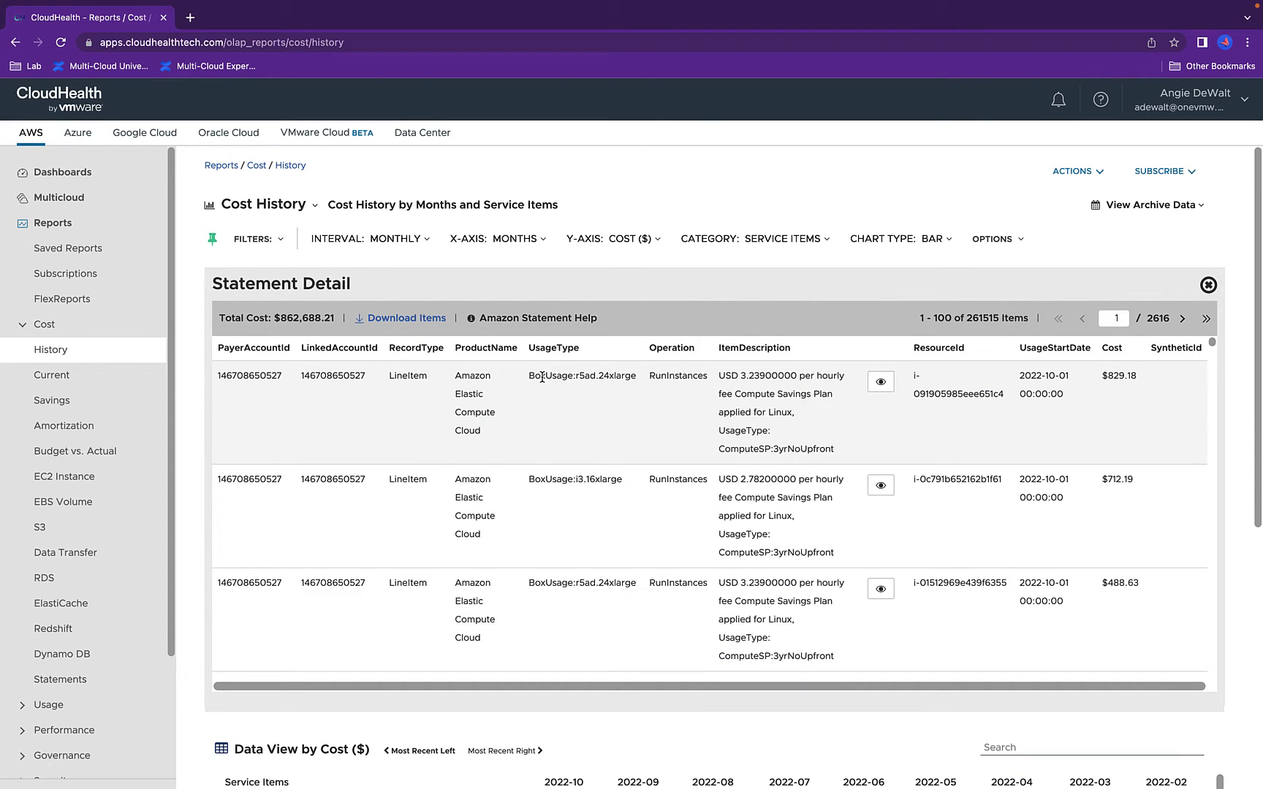
drag(542, 377, 638, 380)
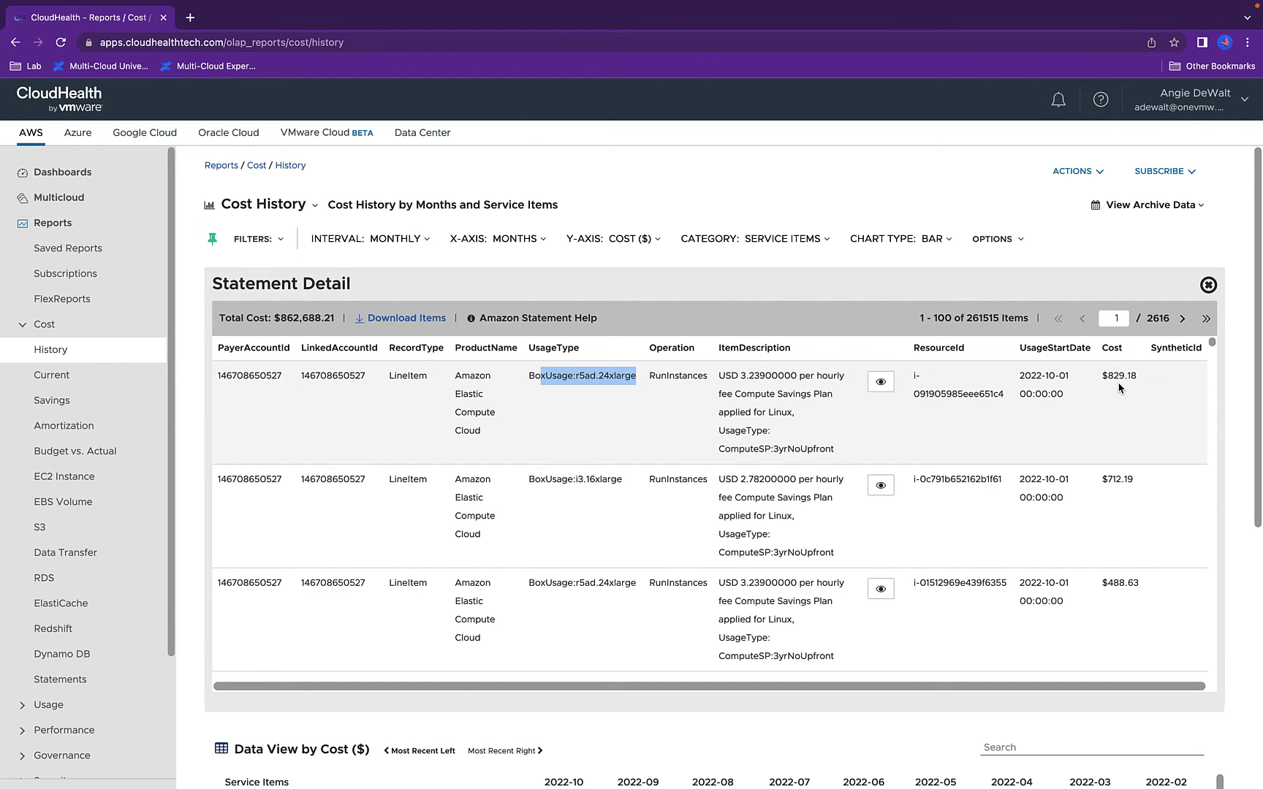
scroll(646, 468, down, 3)
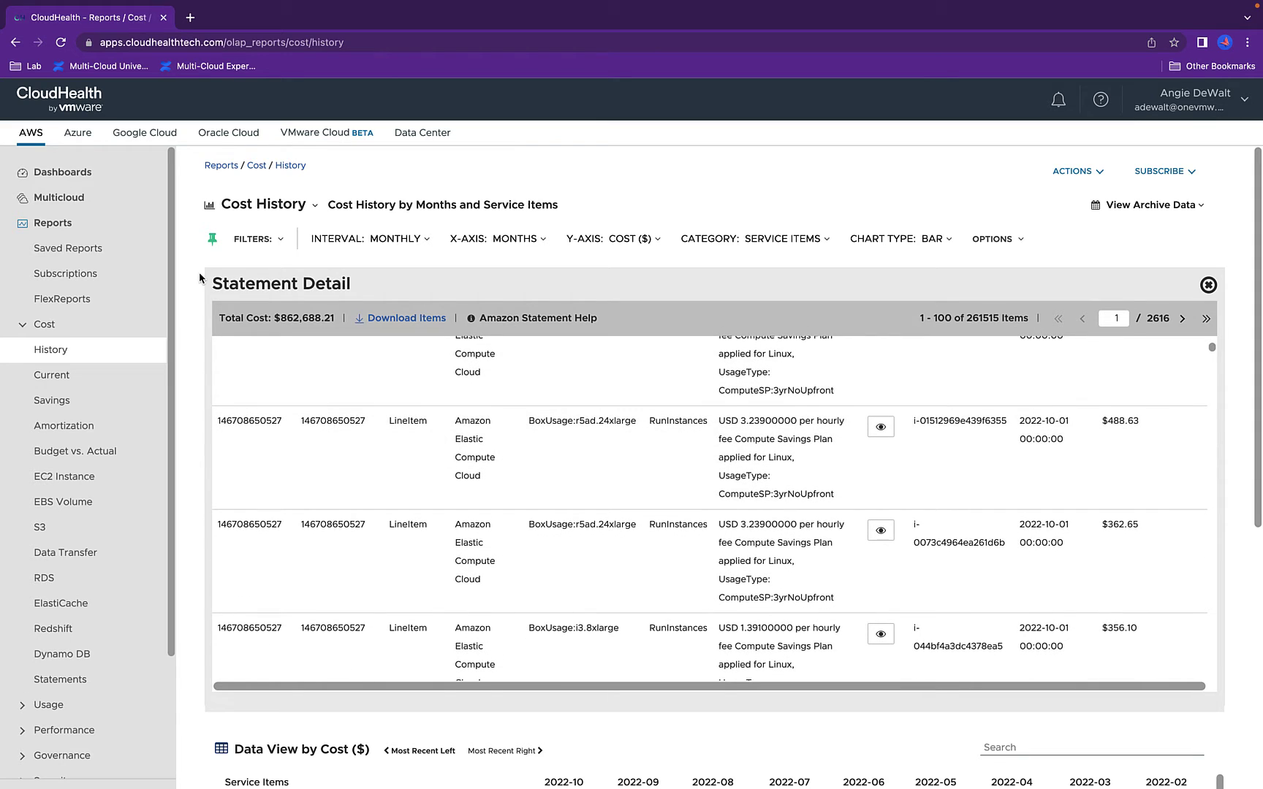
click(59, 172)
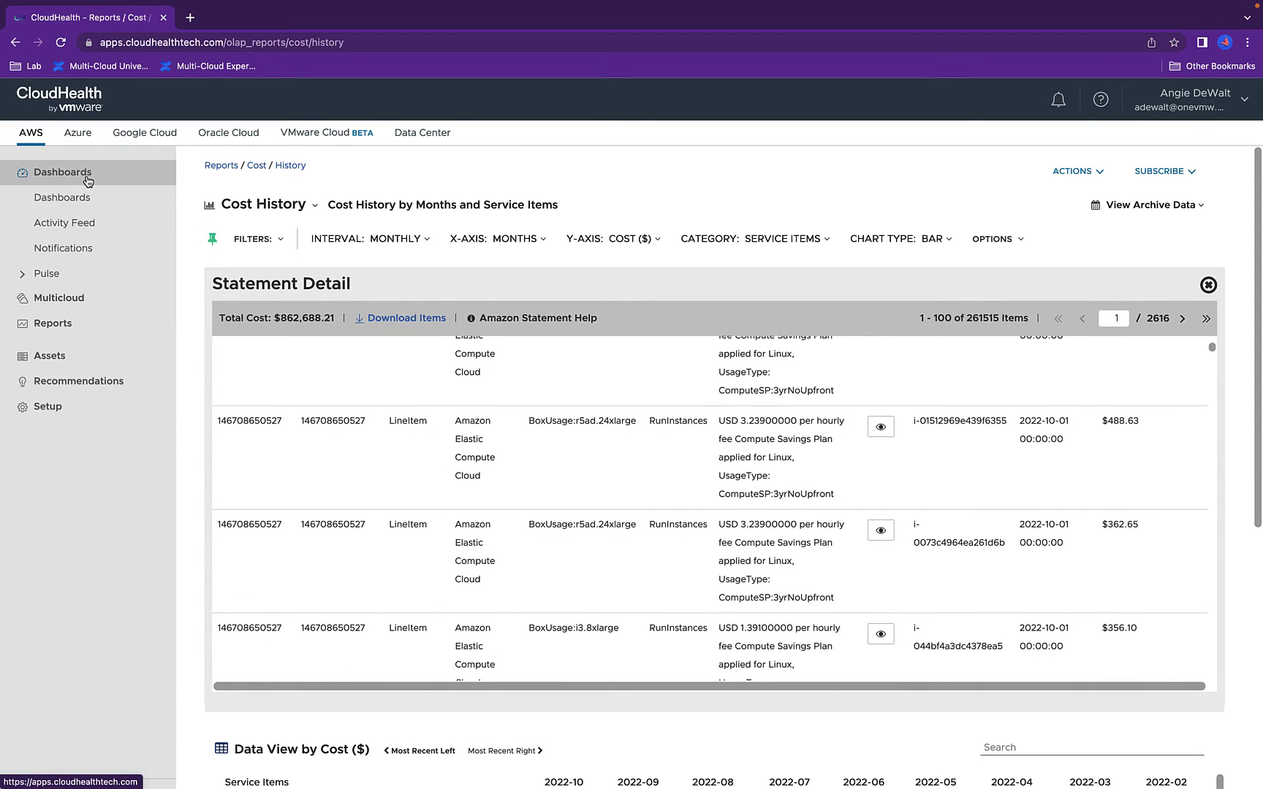
click(52, 274)
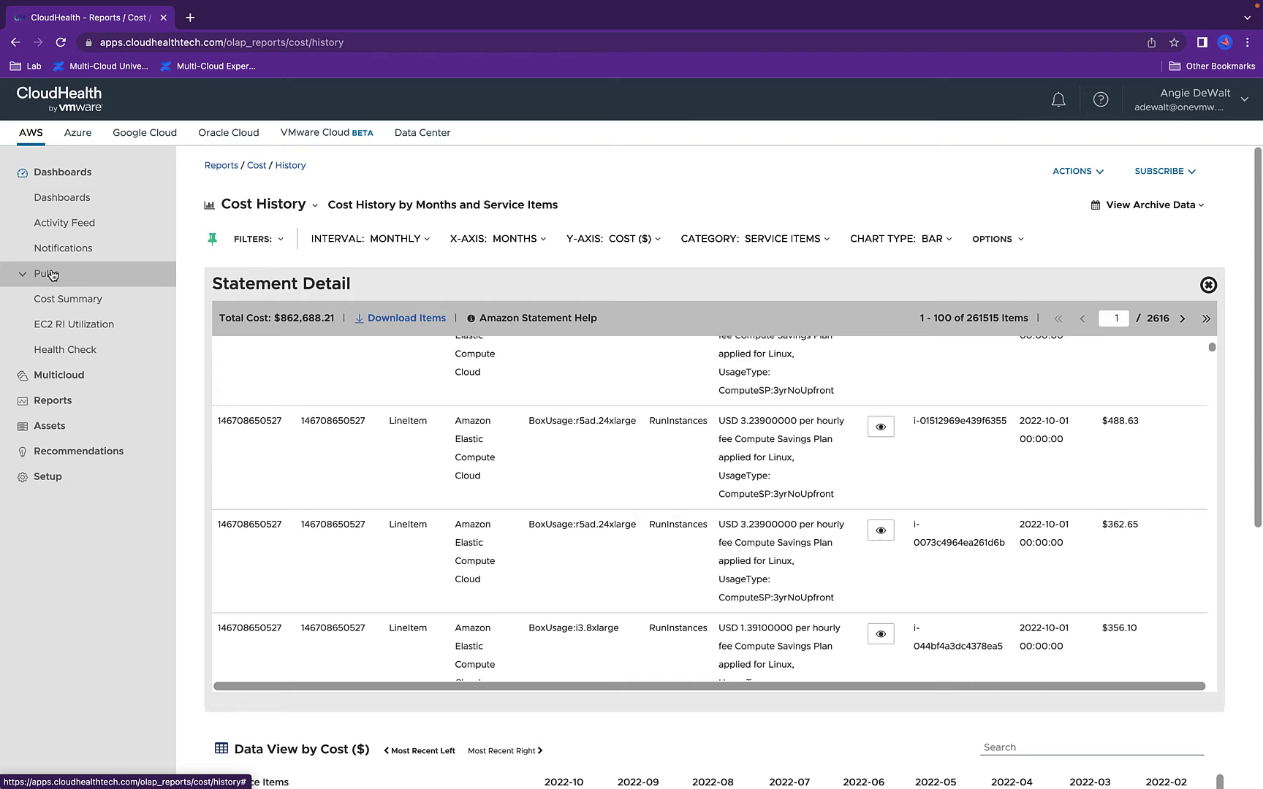
Go to the Pulse Cost Summary page.
click(68, 300)
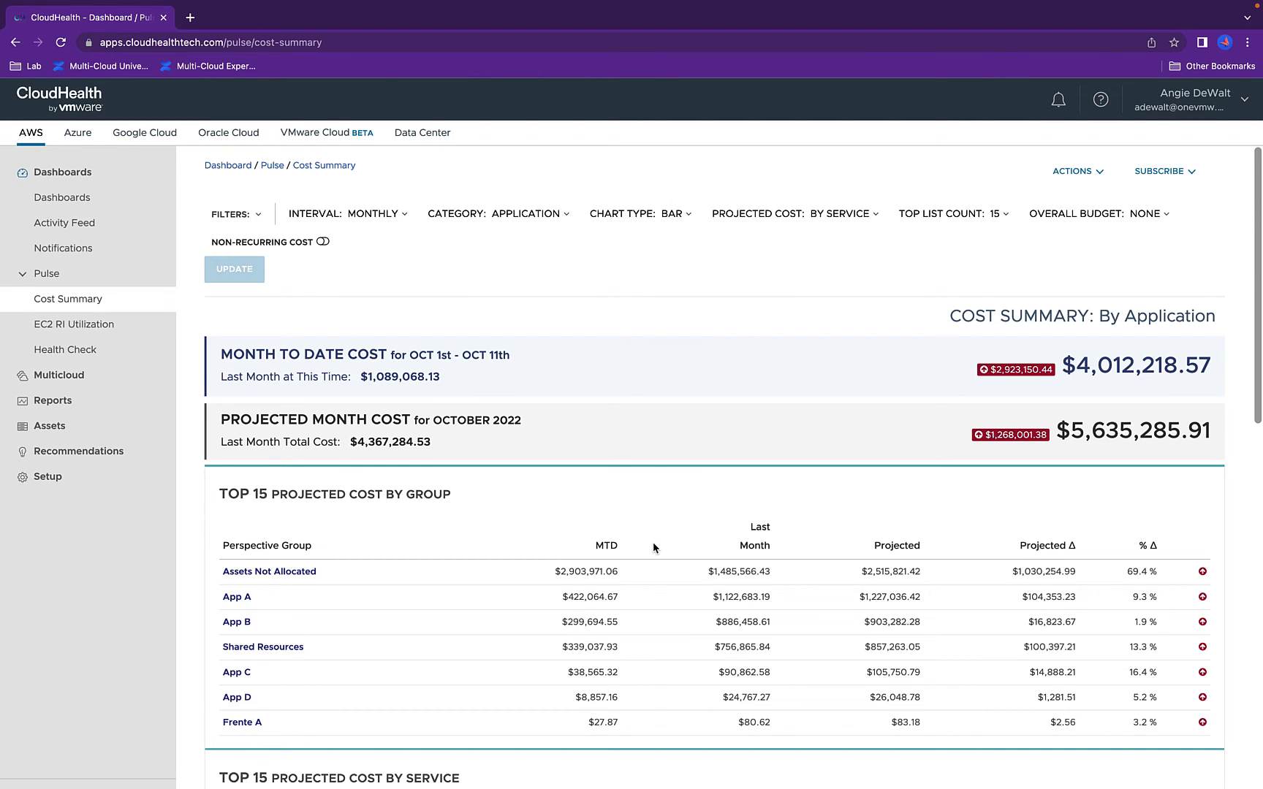
scroll(653, 547, down, 5)
scroll(652, 542, up, 5)
Set the cost summary Interval to weekly and the Category to Owner.
click(404, 214)
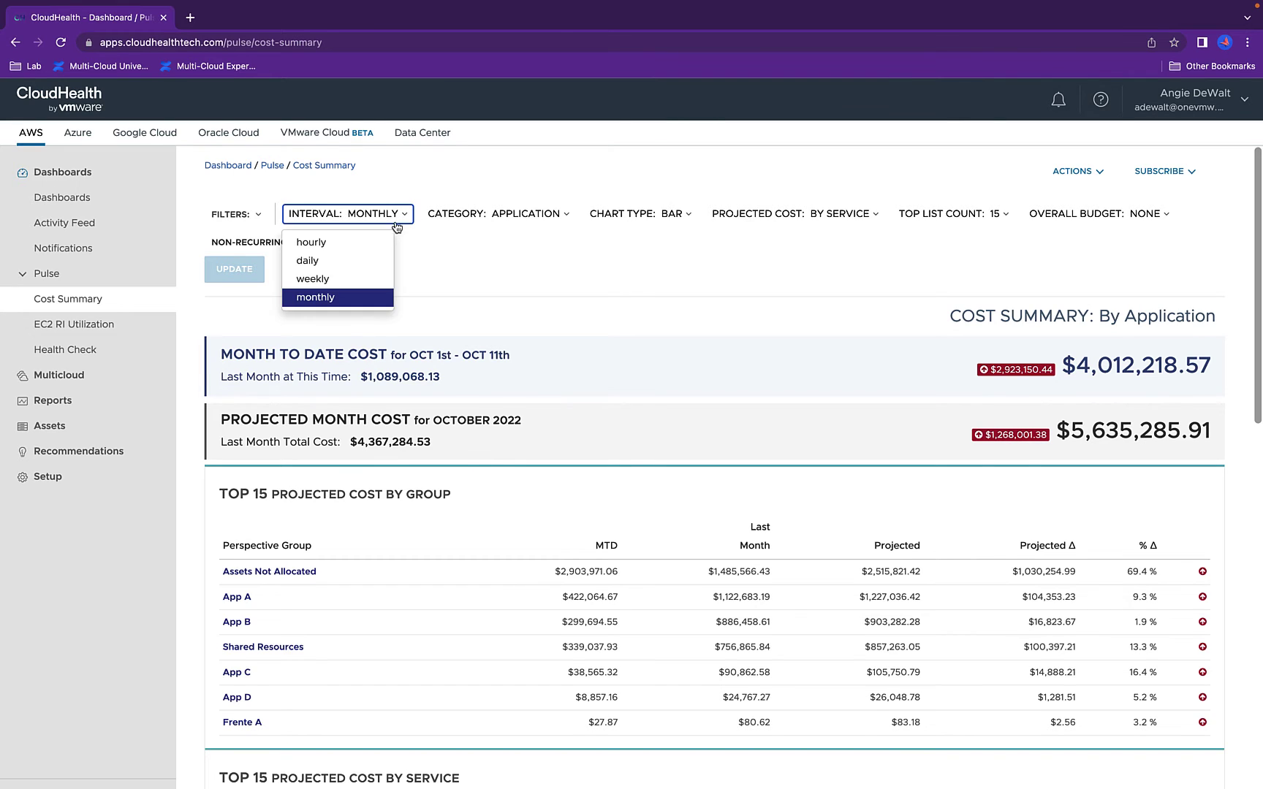
click(358, 283)
click(490, 213)
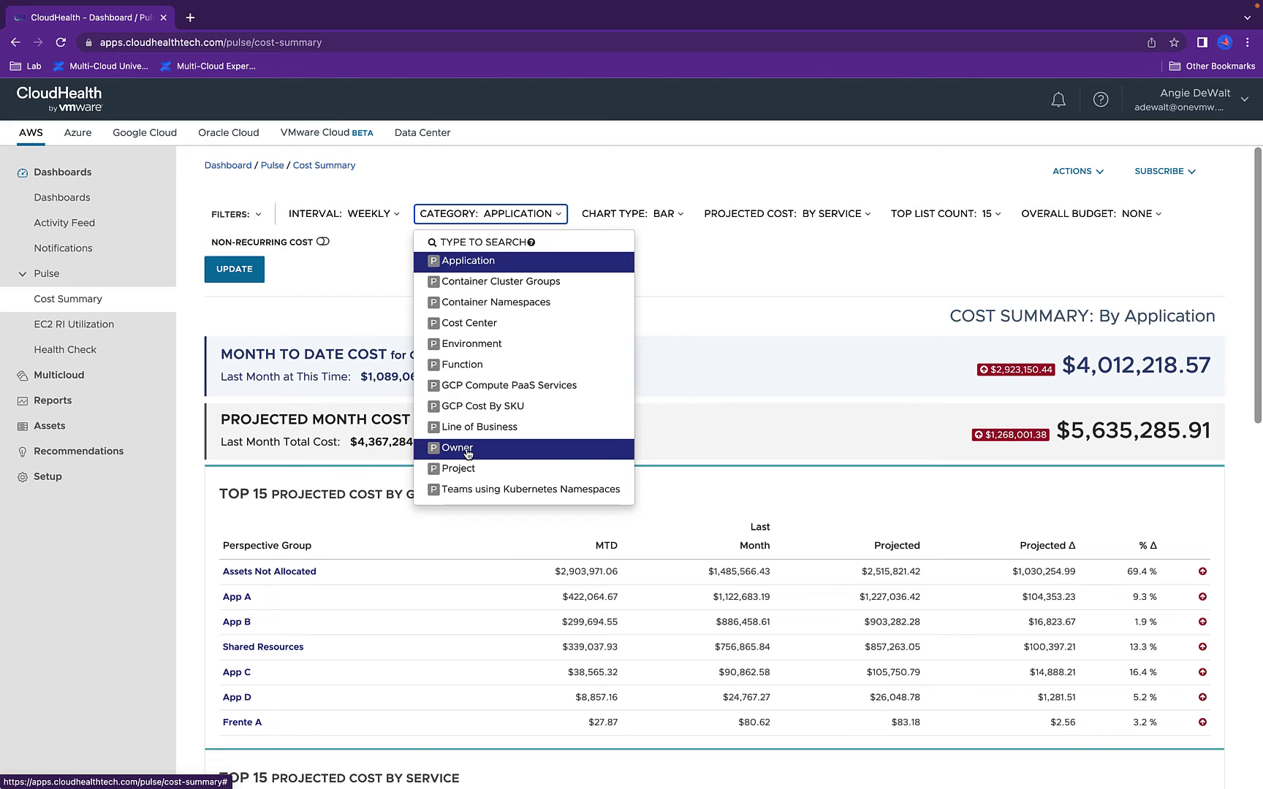
click(468, 449)
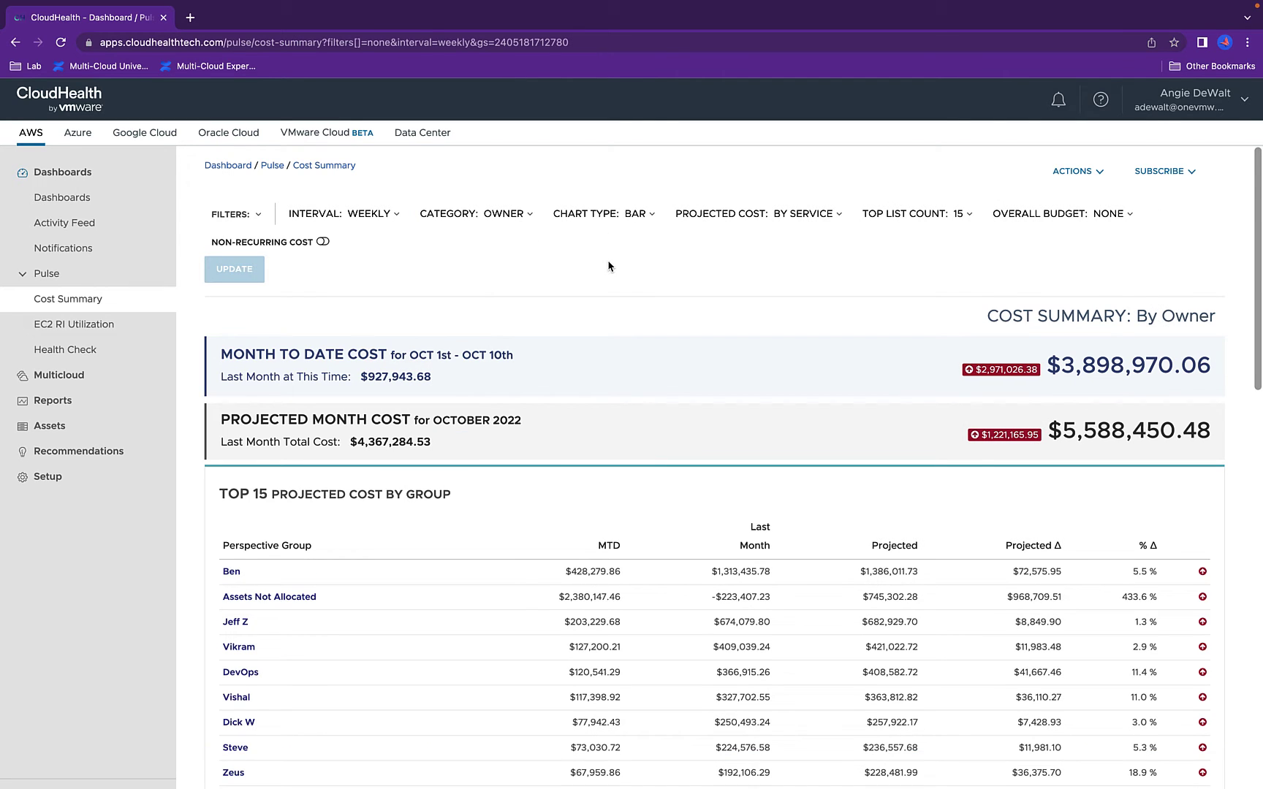
click(958, 213)
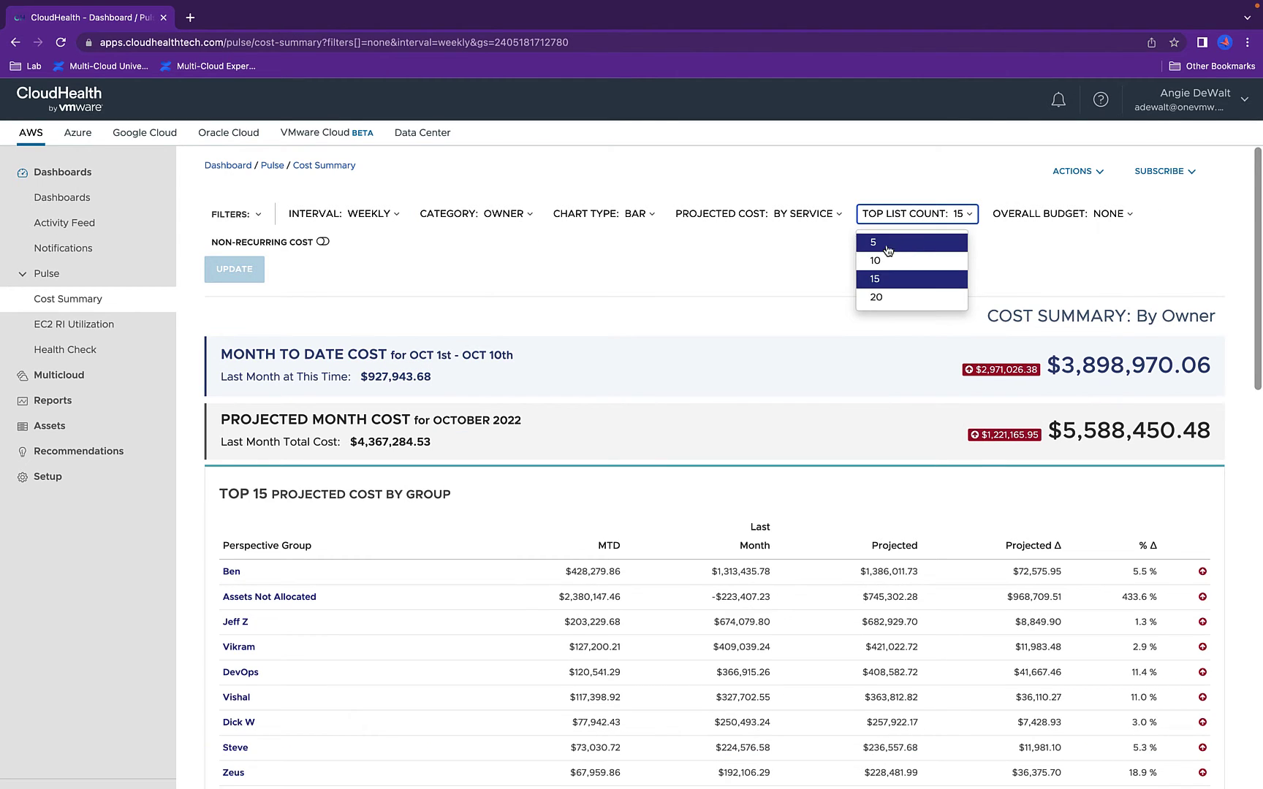
scroll(753, 324, down, 2)
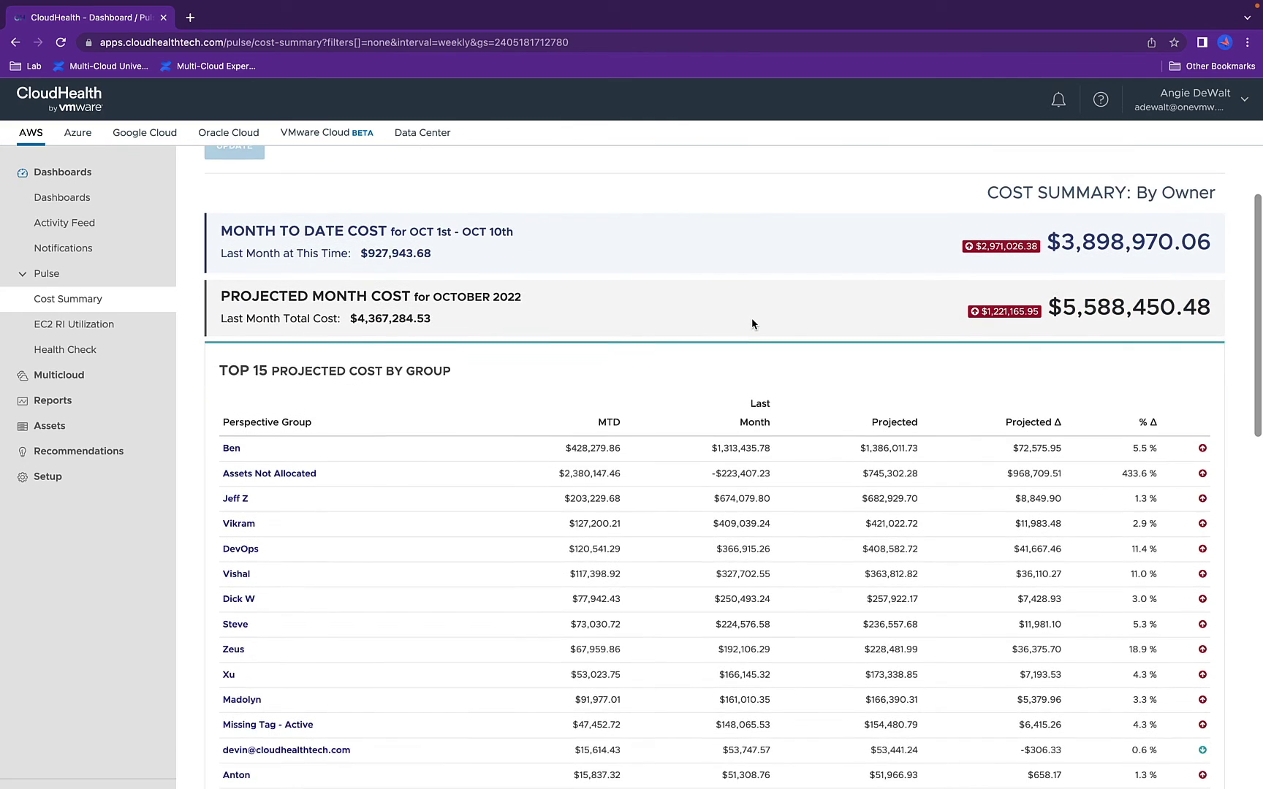
scroll(753, 324, down, 1)
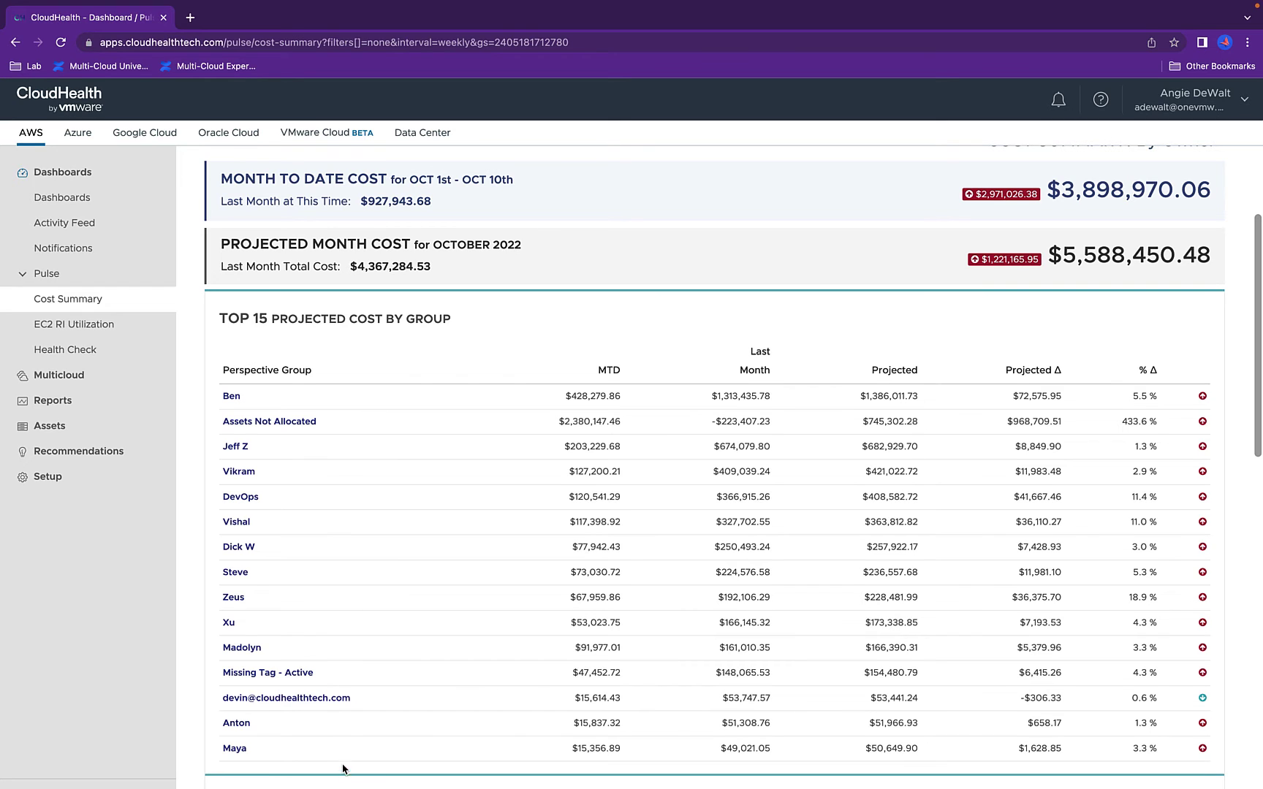
scroll(405, 563, down, 1)
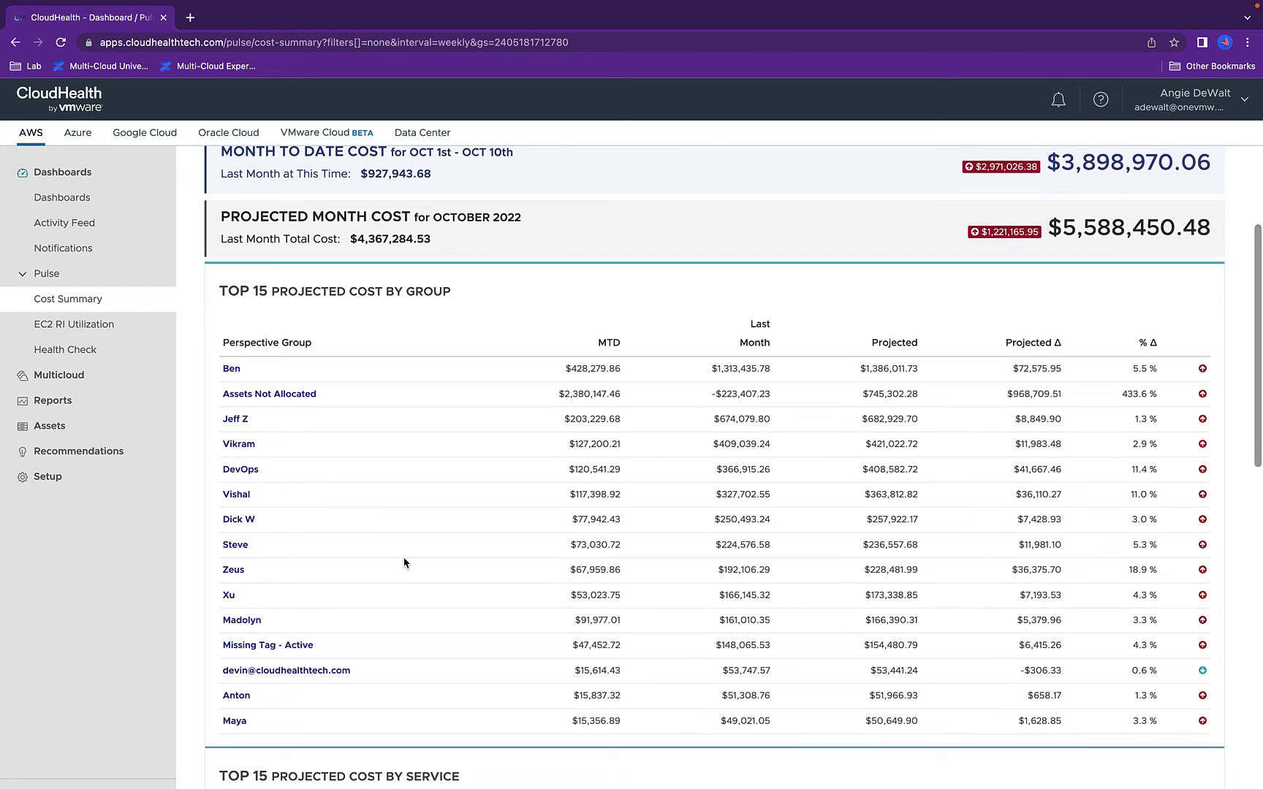
scroll(962, 350, up, 1)
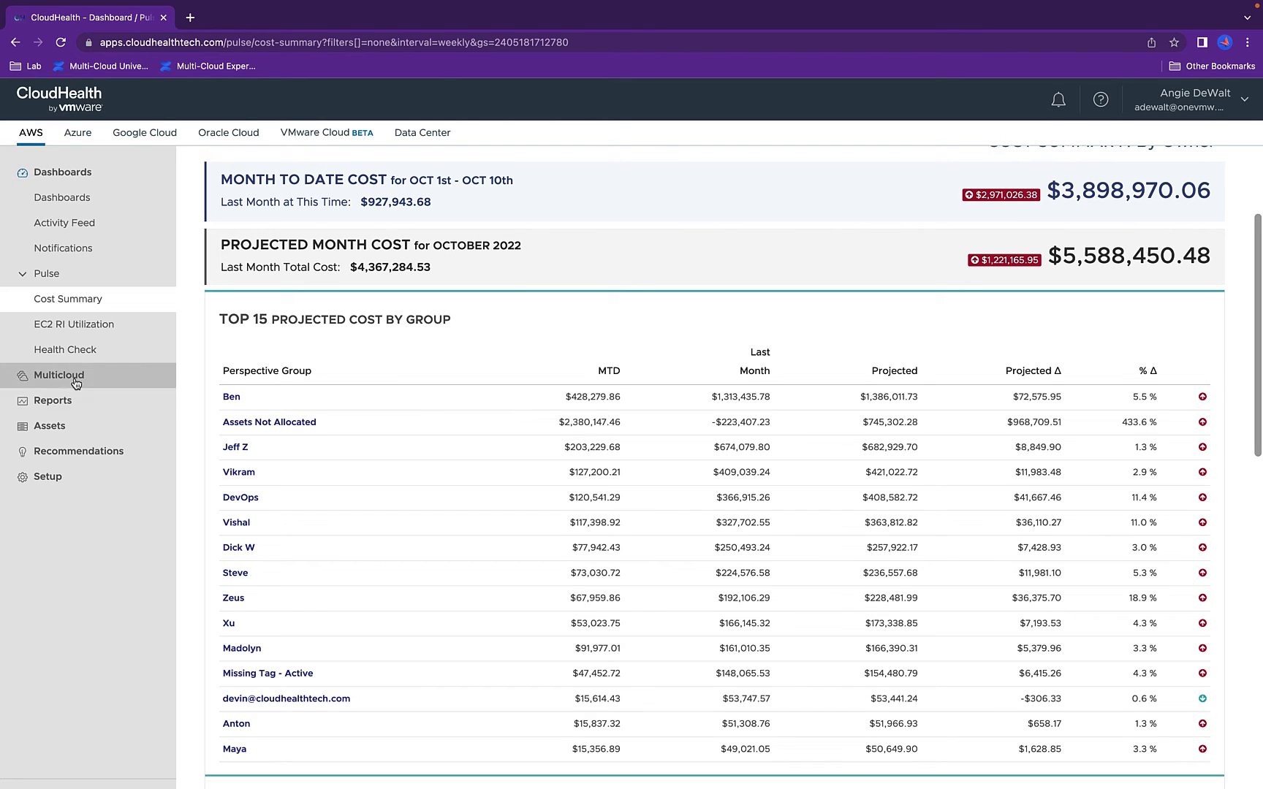
Expand Reports in the sidebar and go to the FlexReports list.
click(58, 402)
click(67, 308)
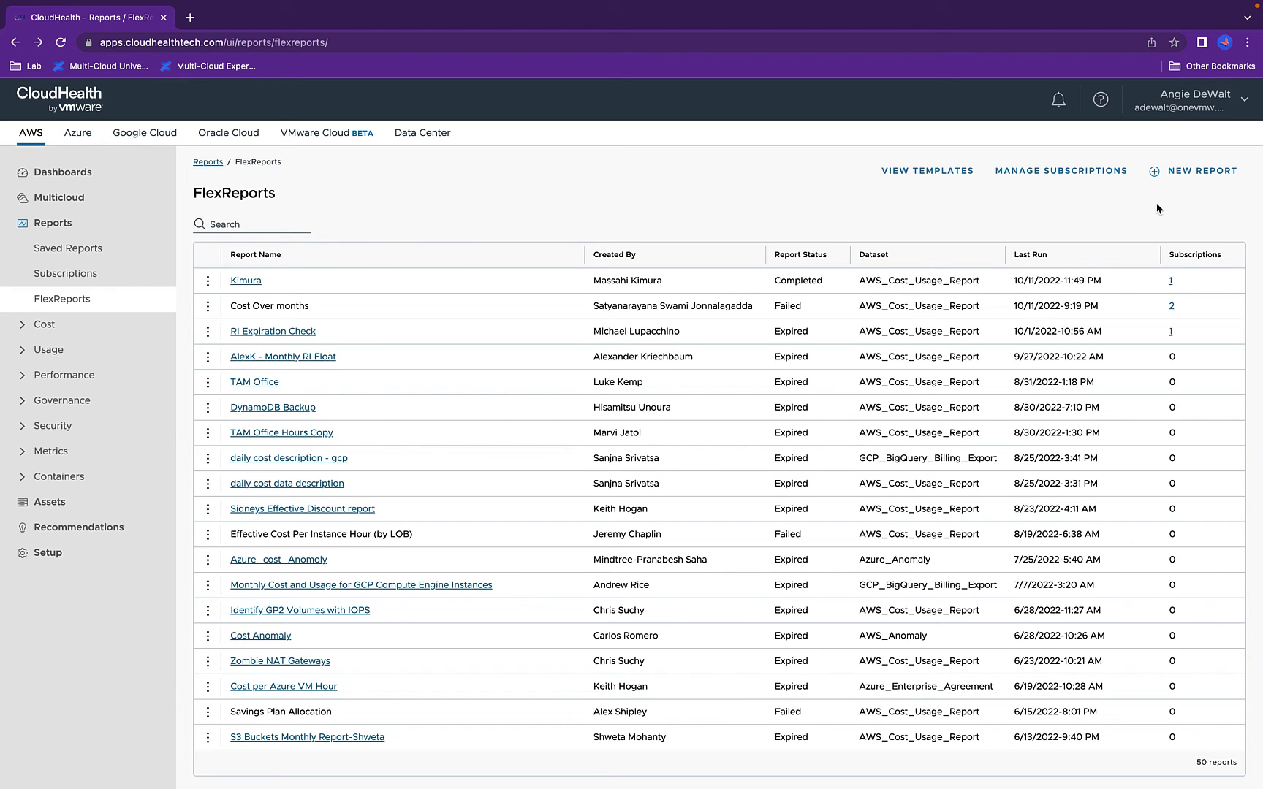
click(1156, 176)
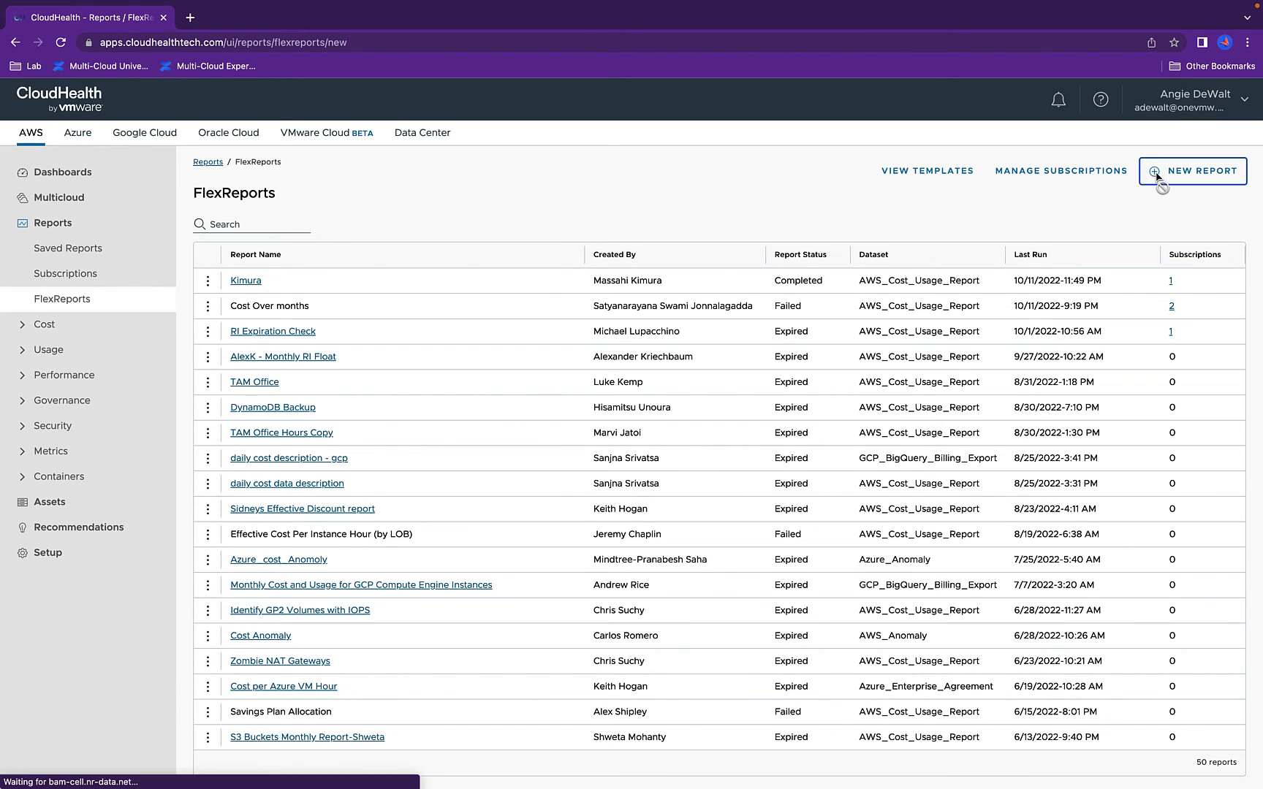
click(607, 287)
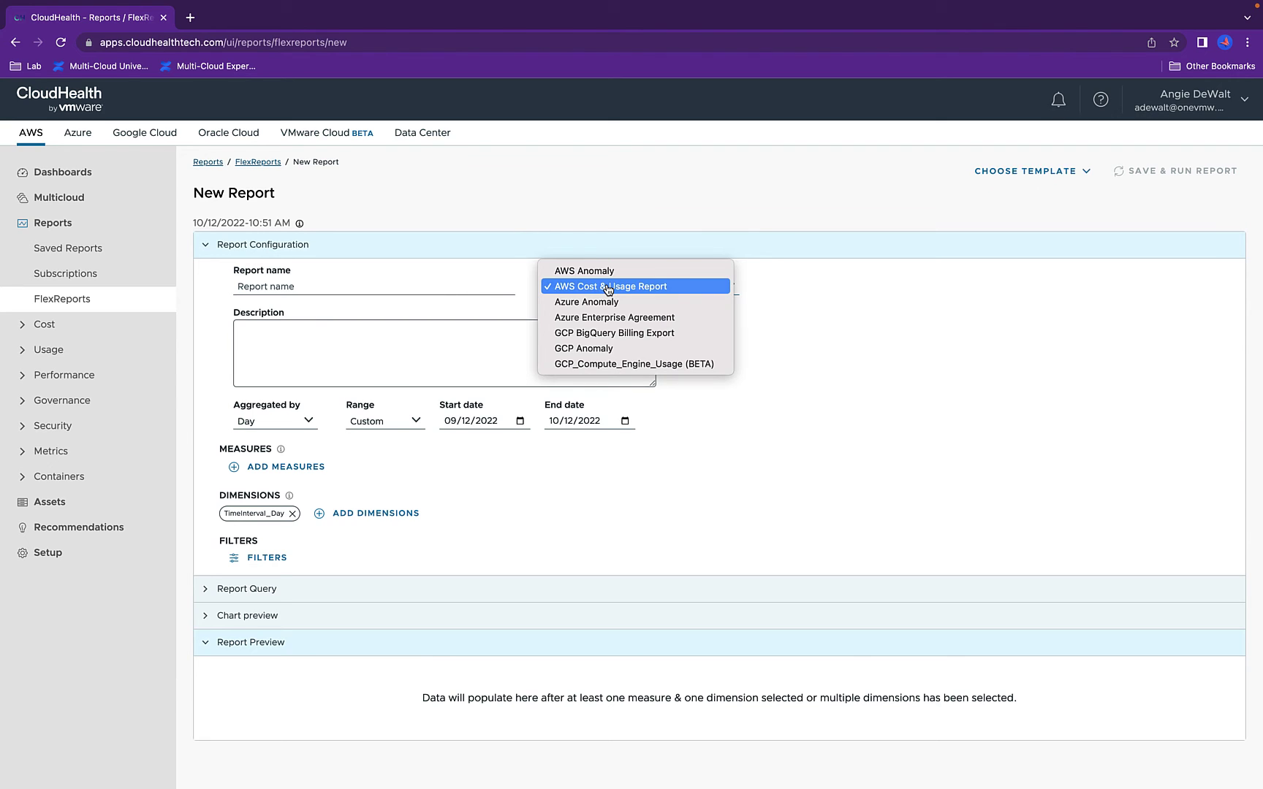
click(539, 504)
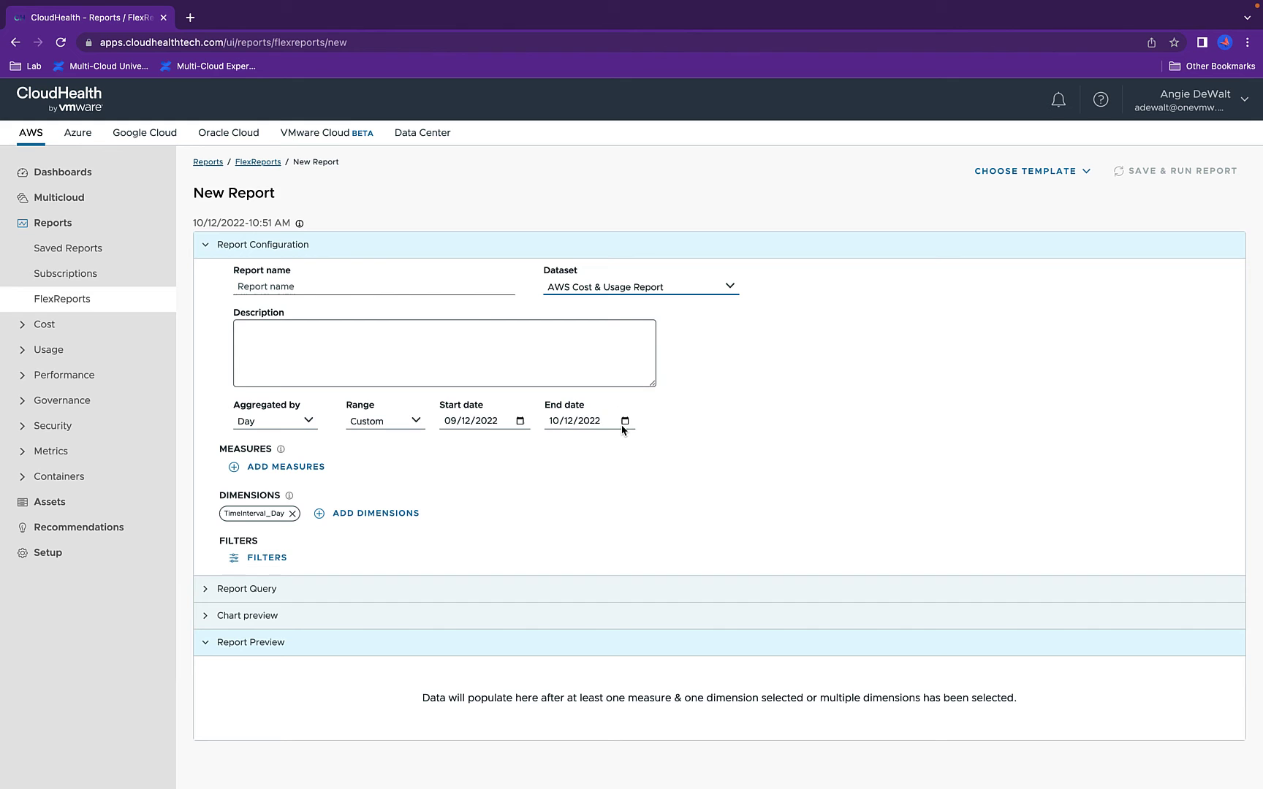
click(326, 465)
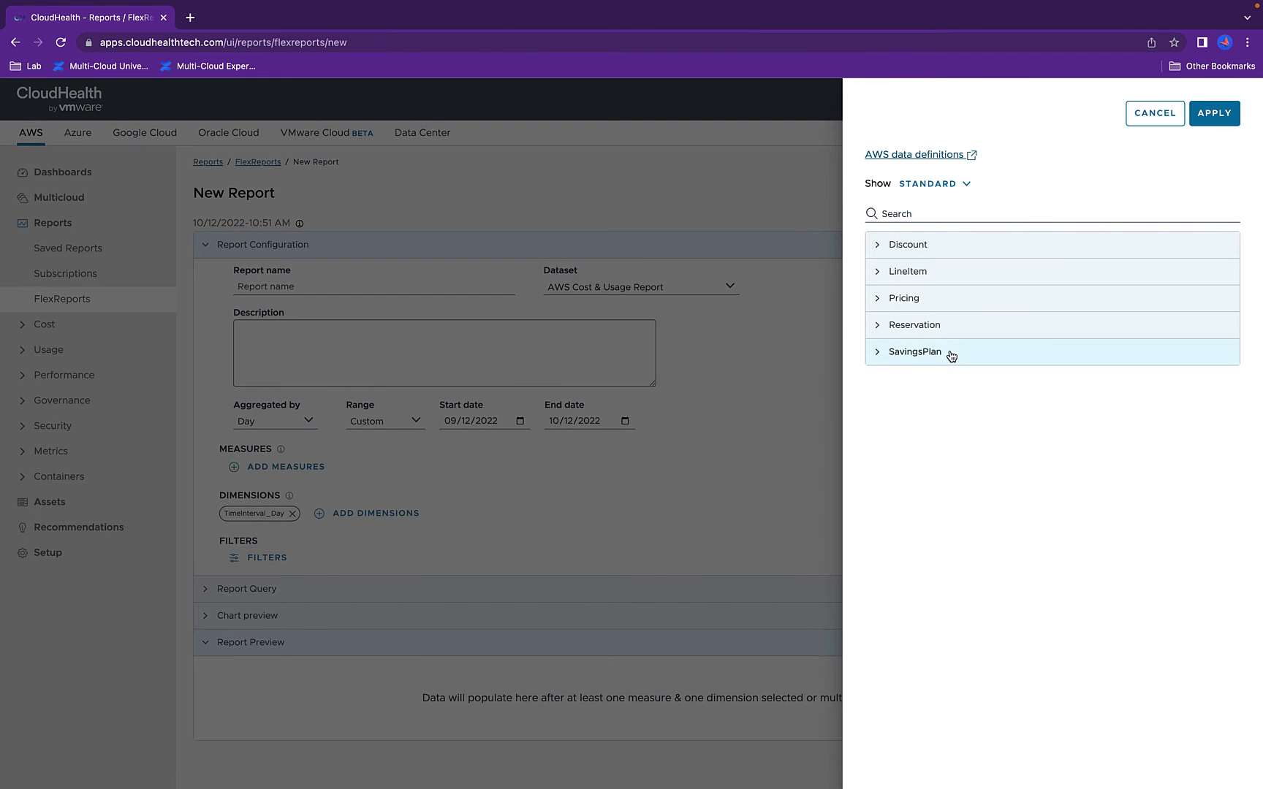
click(1142, 121)
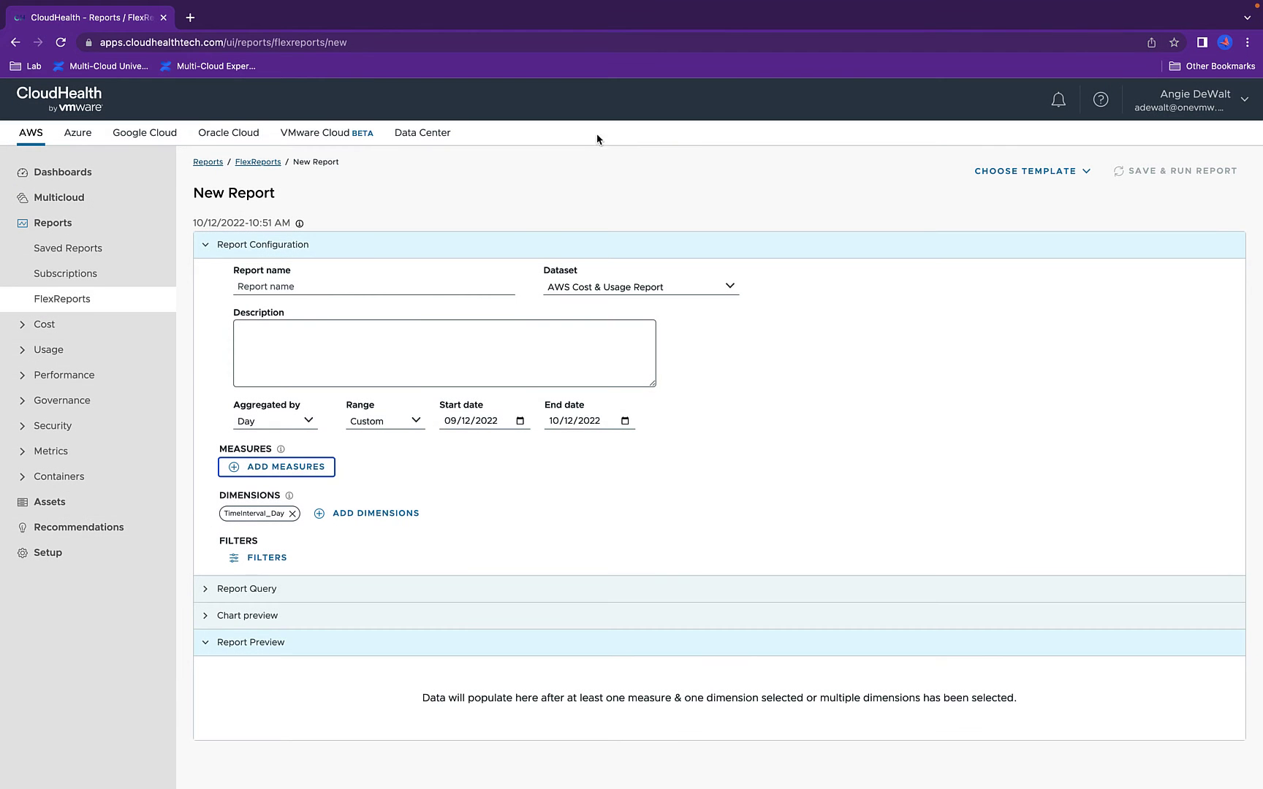
click(259, 163)
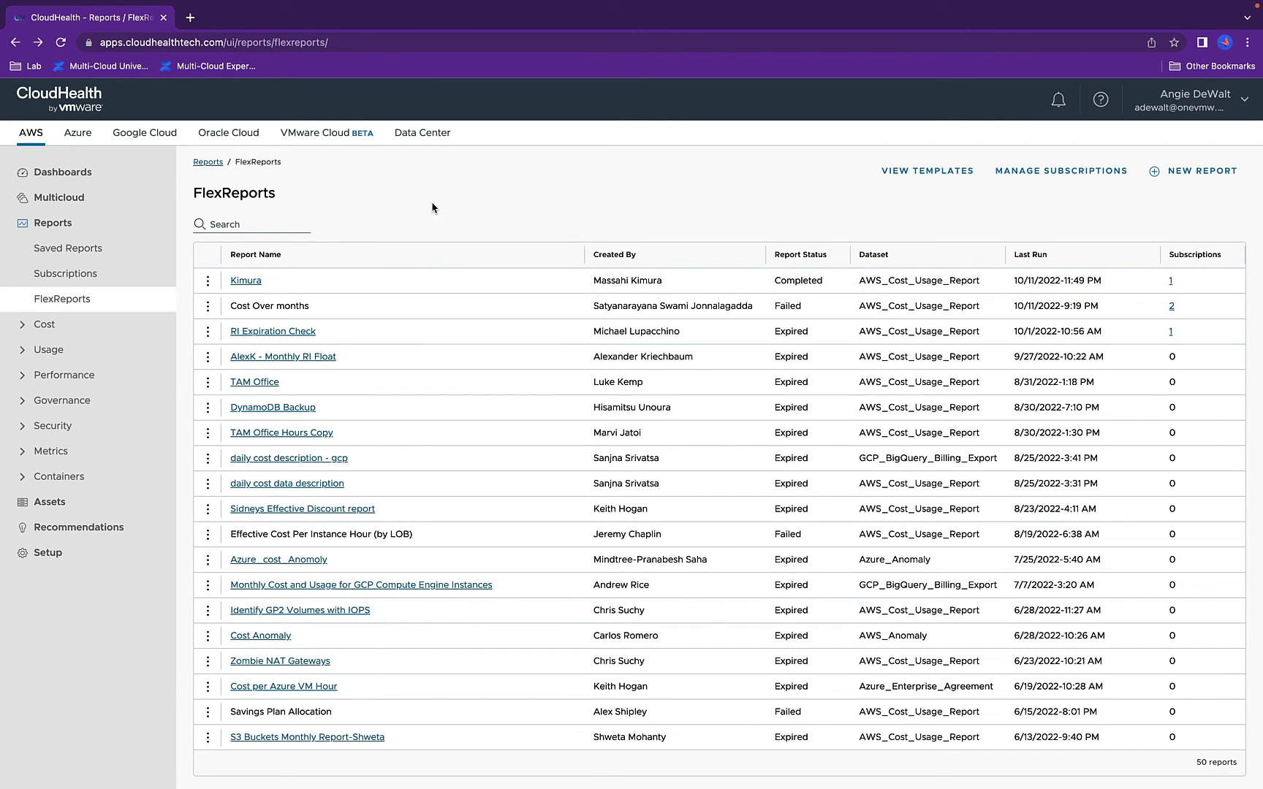
Open the 'Monthly Cost and Usage for GCP Compute Engine Instances' FlexReport and scroll its table.
click(388, 586)
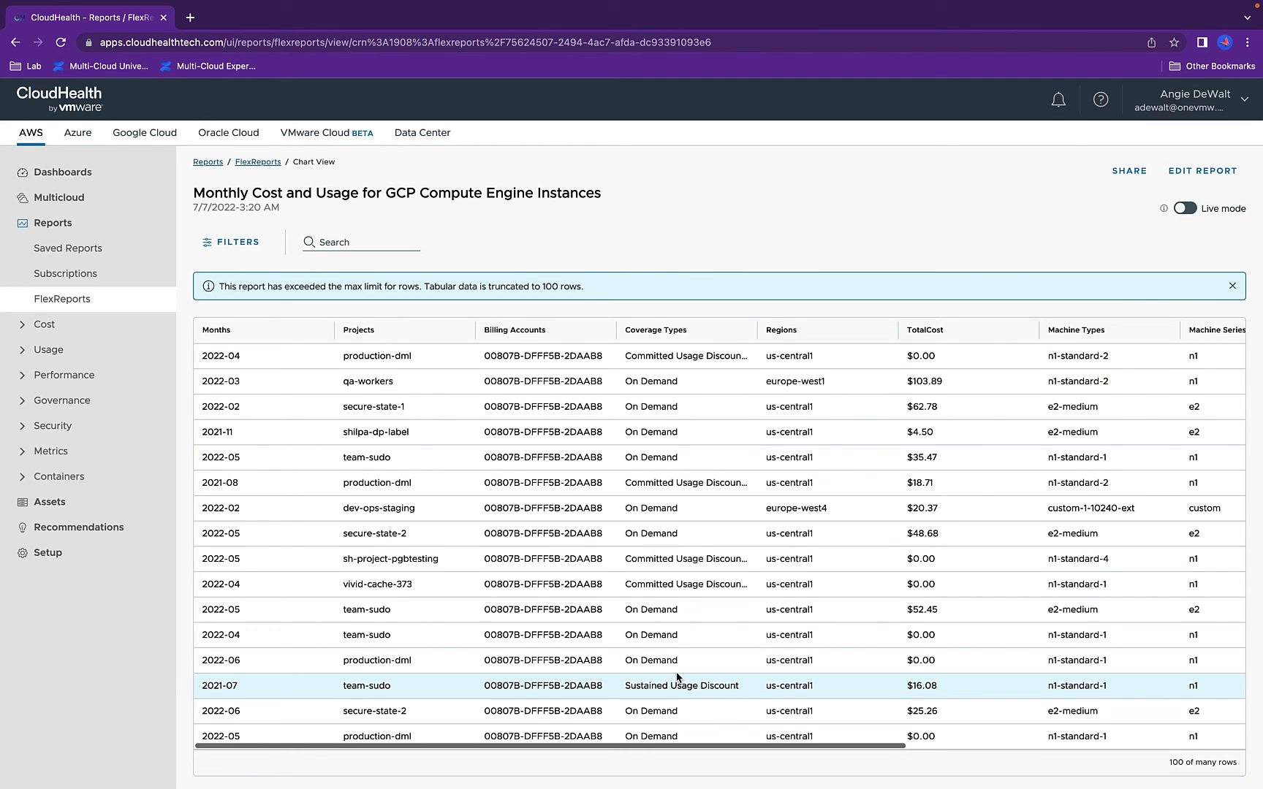
scroll(920, 509, down, 2)
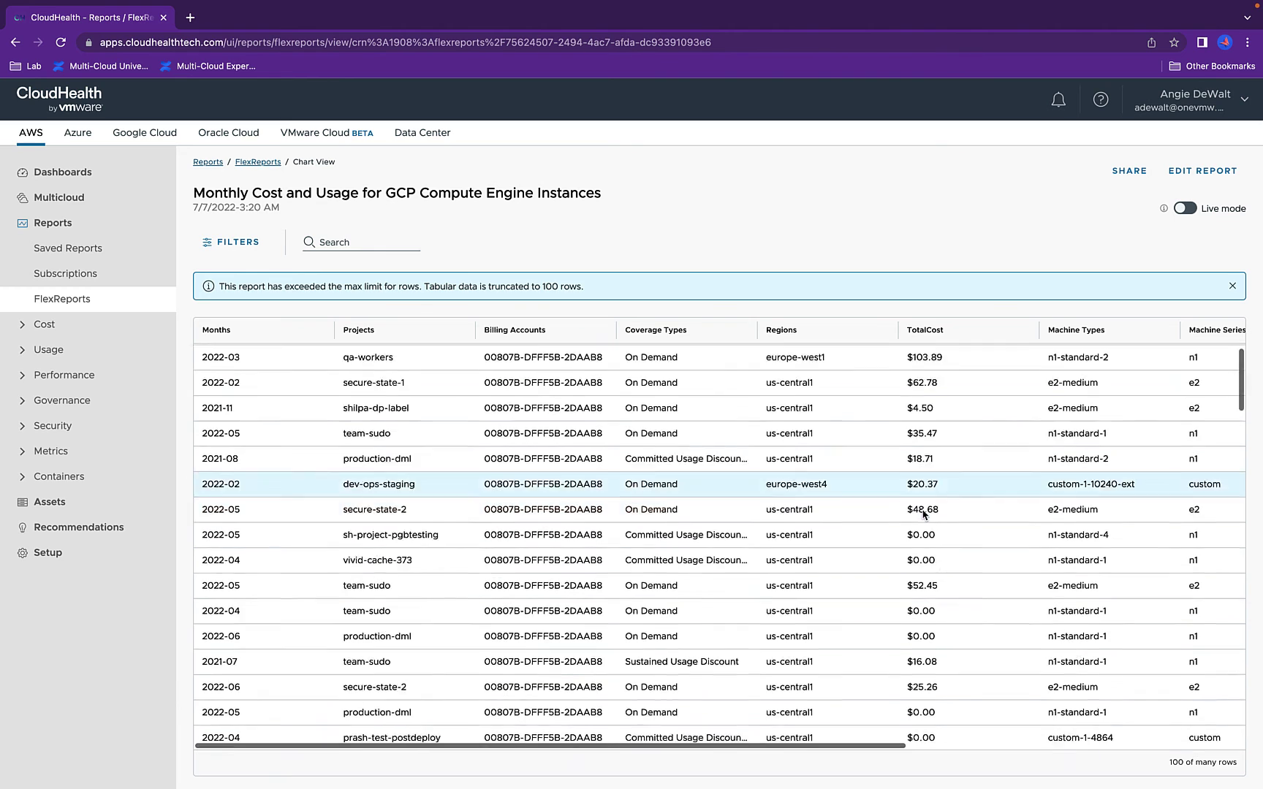
click(53, 223)
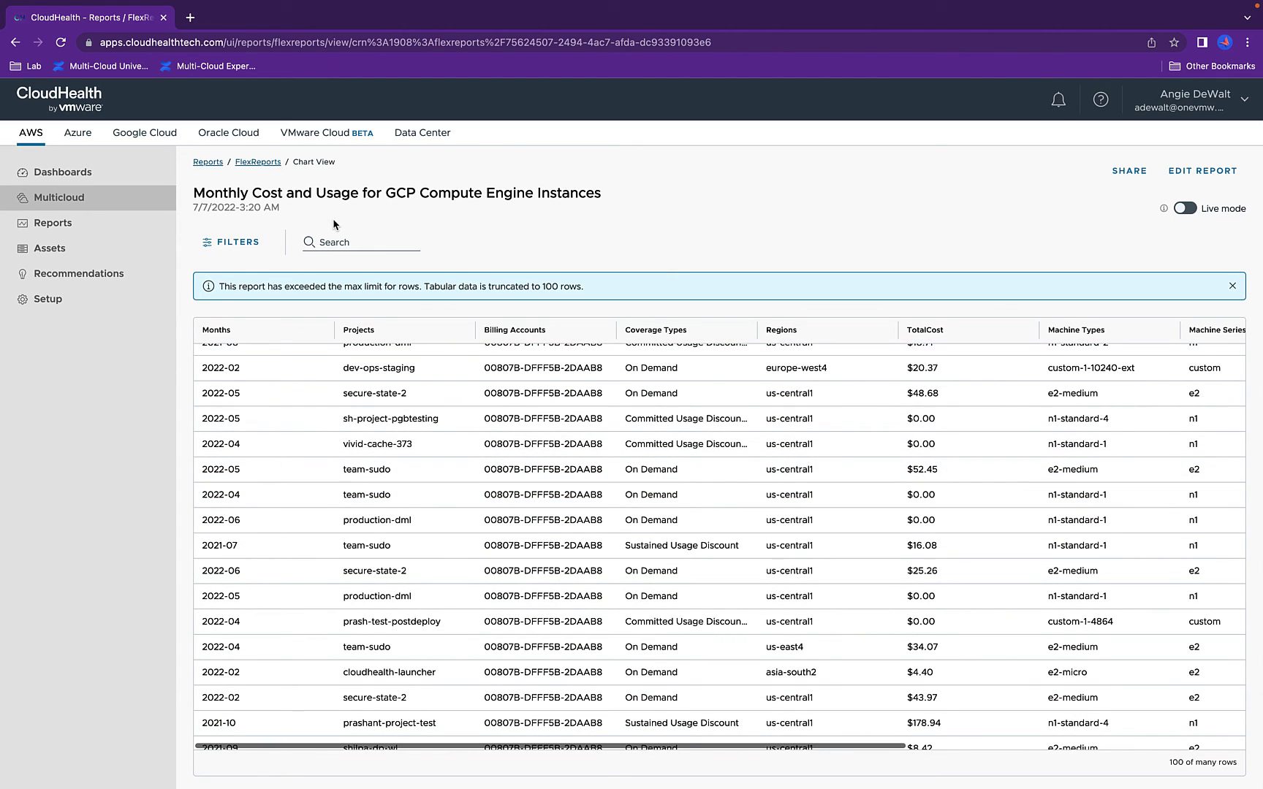
Open Multicloud Cost History by days and clouds and scroll down to its Data View table.
click(59, 199)
click(48, 227)
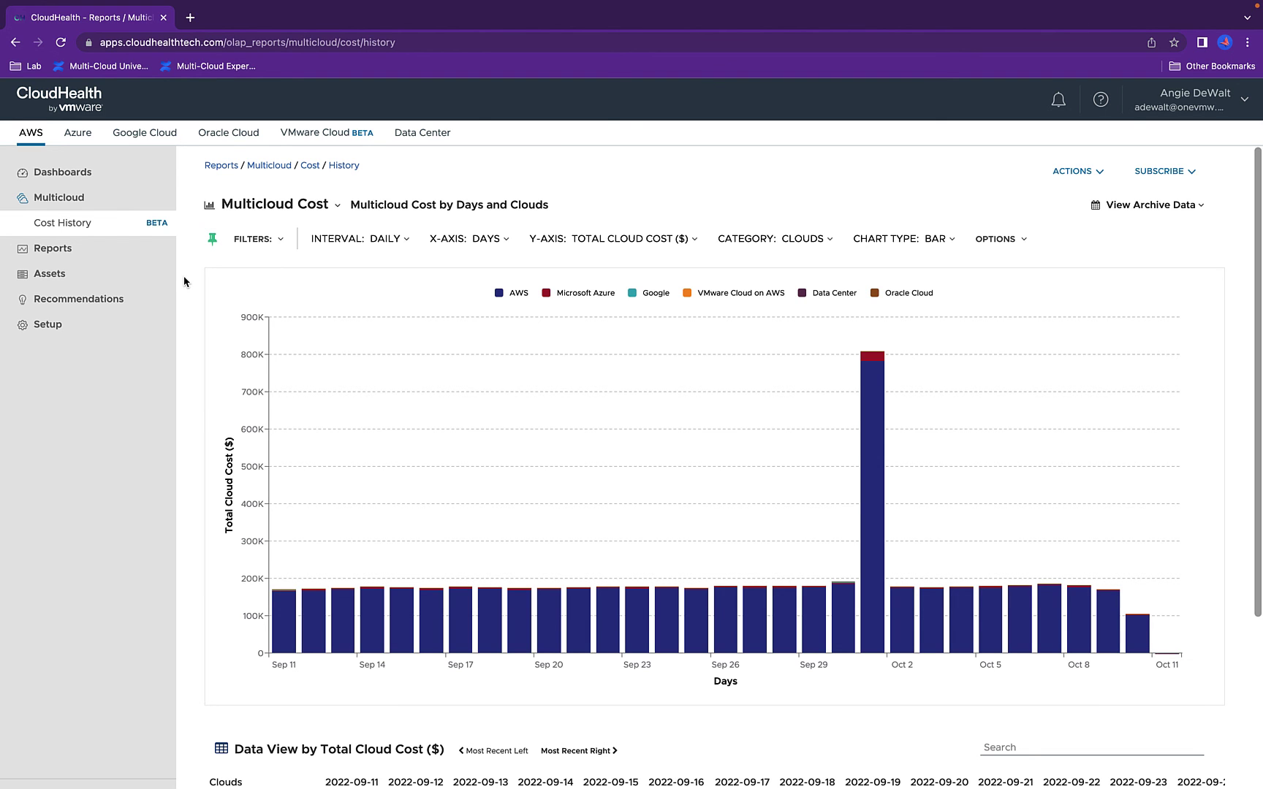
scroll(184, 281, down, 5)
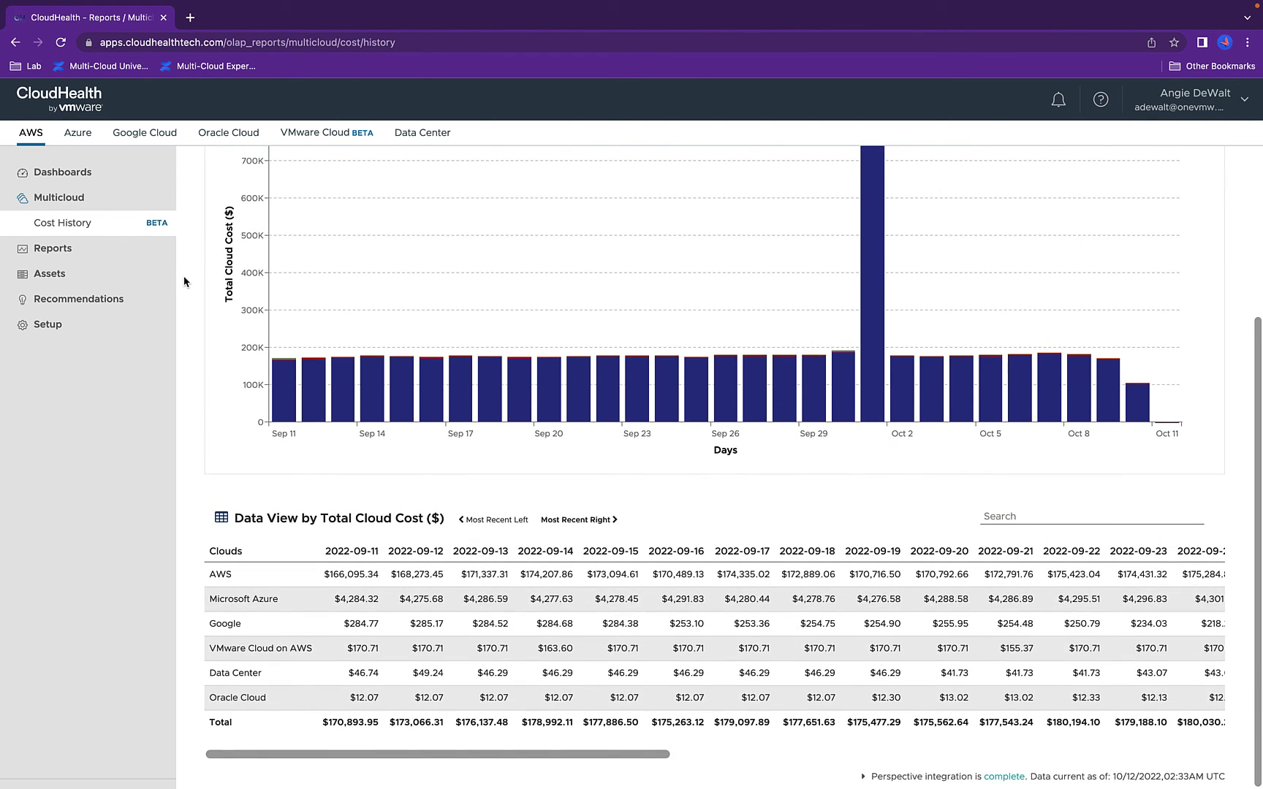